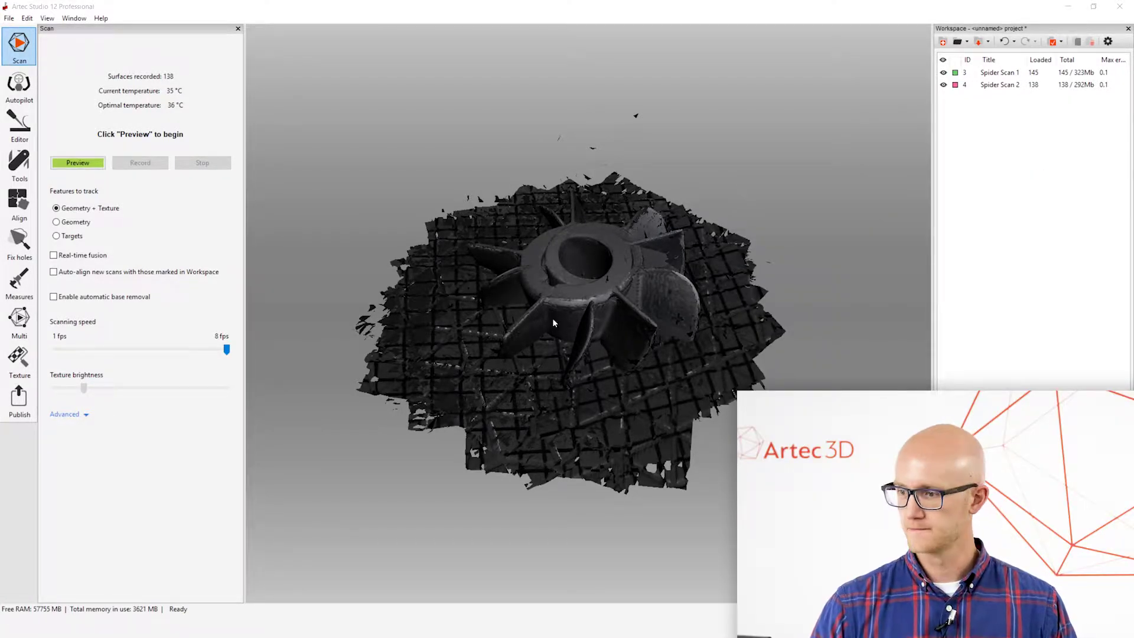
Inspect the two impeller scans from several angles, viewing Spider Scan 1 alone and together with Spider Scan 2.
mouse_move(554, 322)
left_mouse_down()
mouse_move(584, 359)
mouse_move(622, 357)
left_mouse_up()
mouse_move(605, 295)
left_mouse_down()
mouse_move(625, 287)
mouse_move(634, 261)
left_mouse_up()
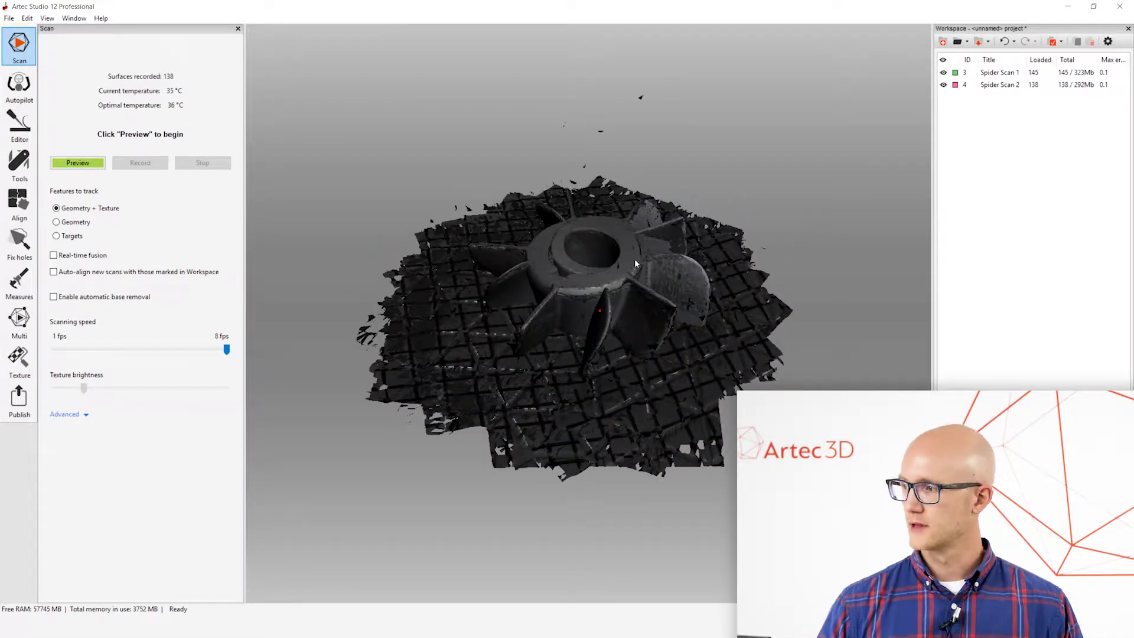
left_click(1011, 73)
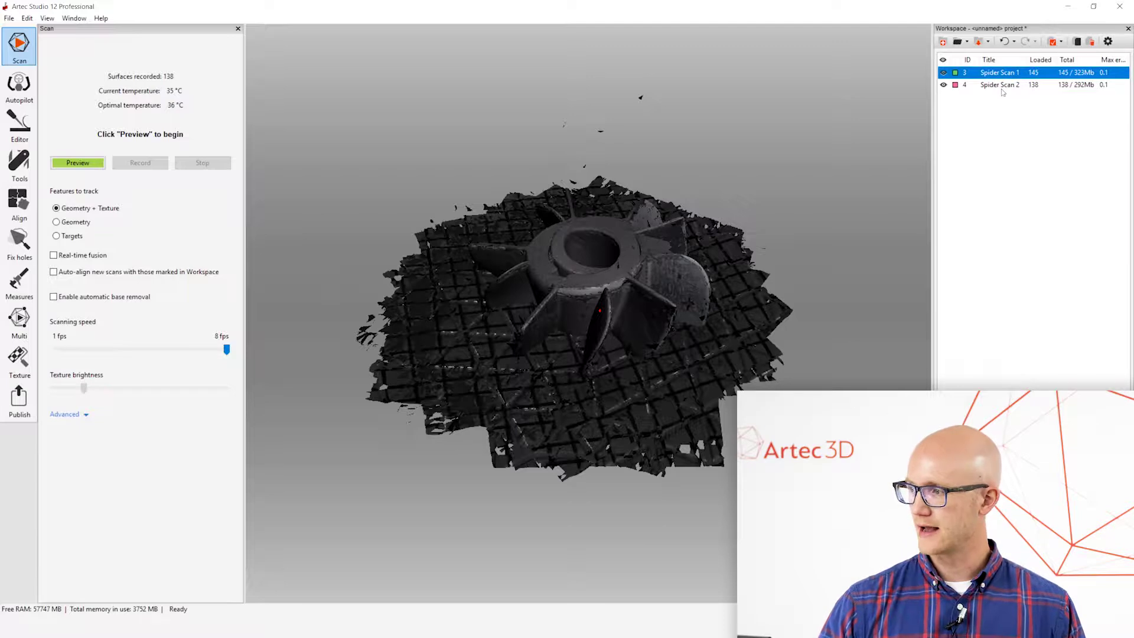
left_click(1003, 89)
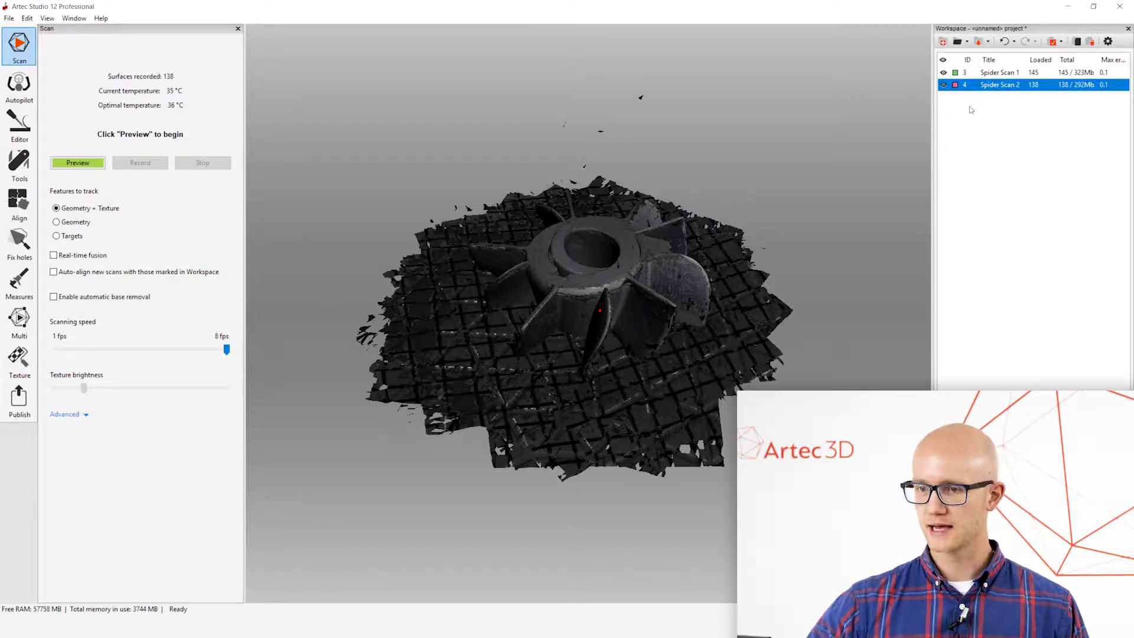
left_click(993, 76)
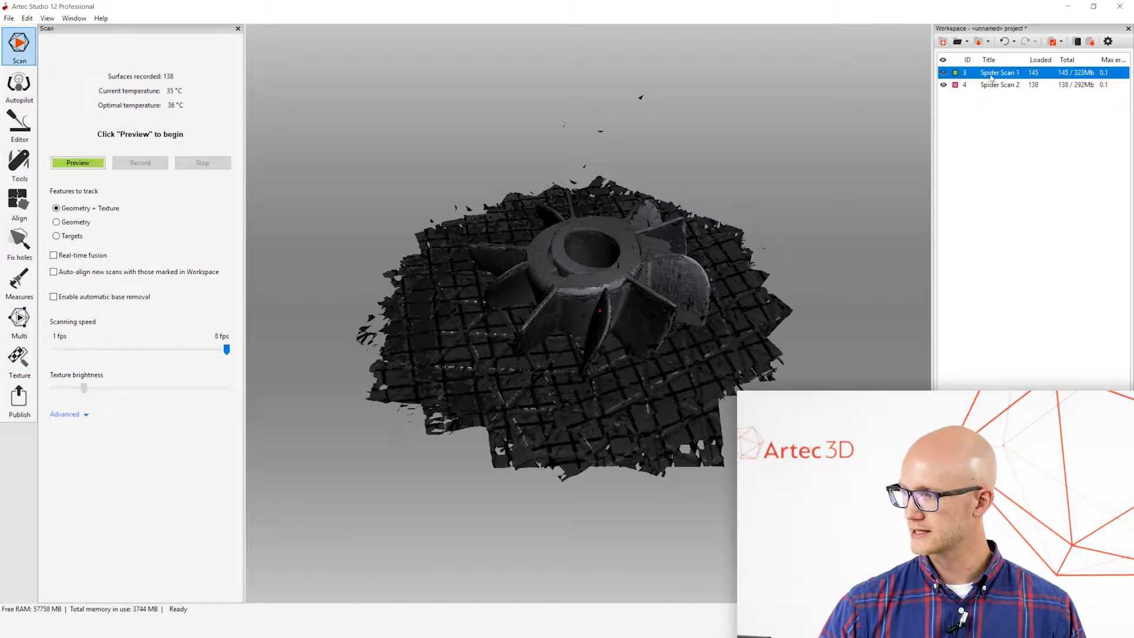
left_click(943, 86)
left_click(943, 73)
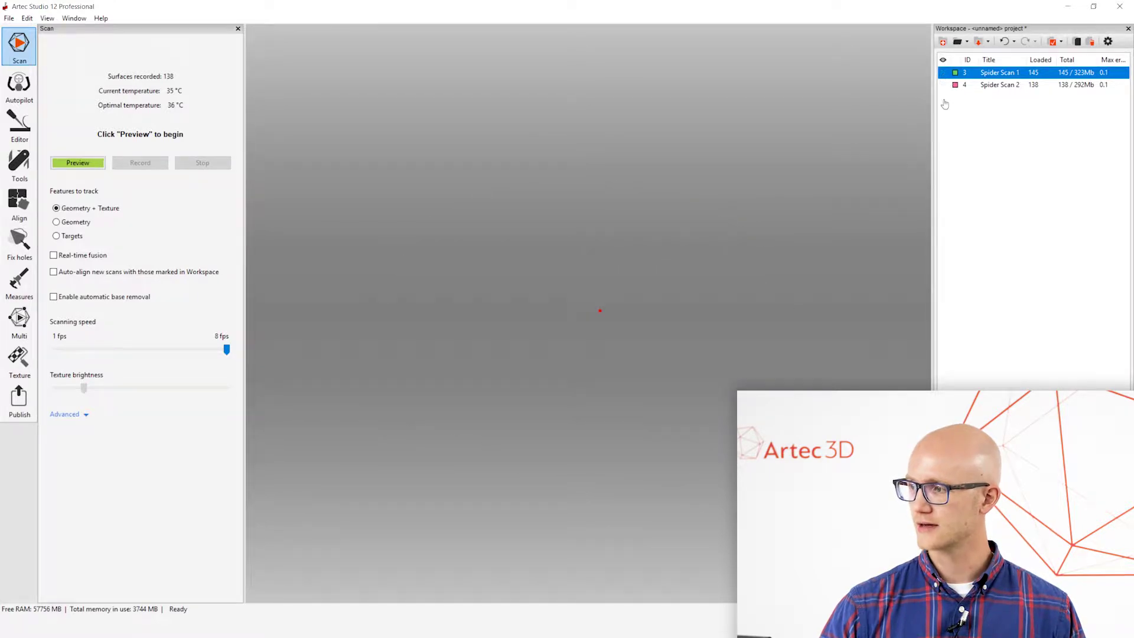
left_click(944, 73)
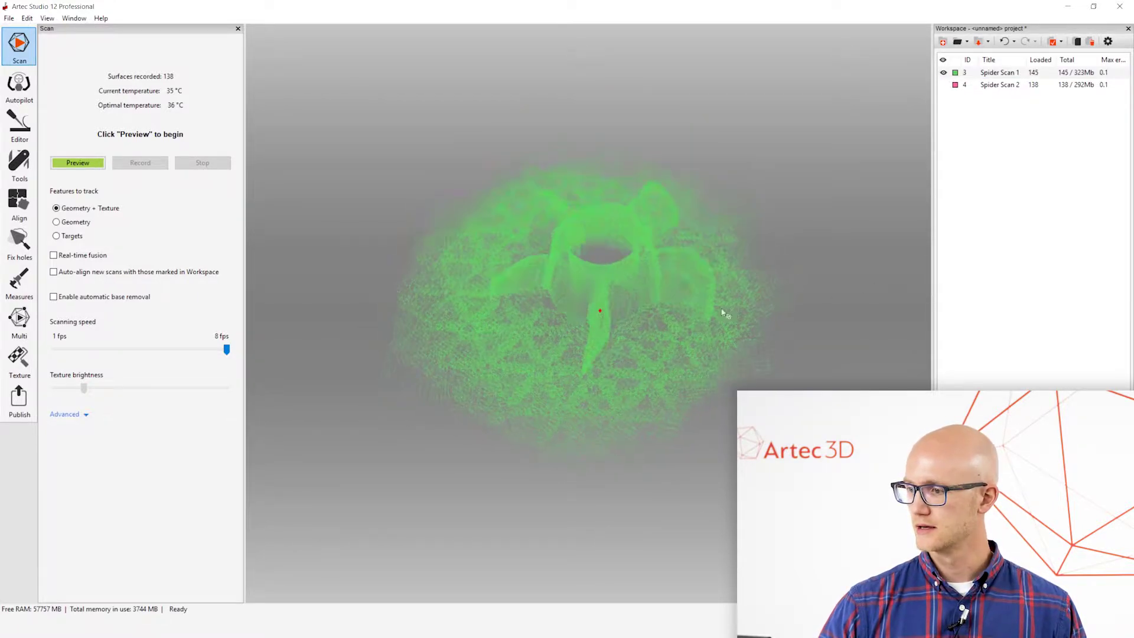
left_click(943, 86)
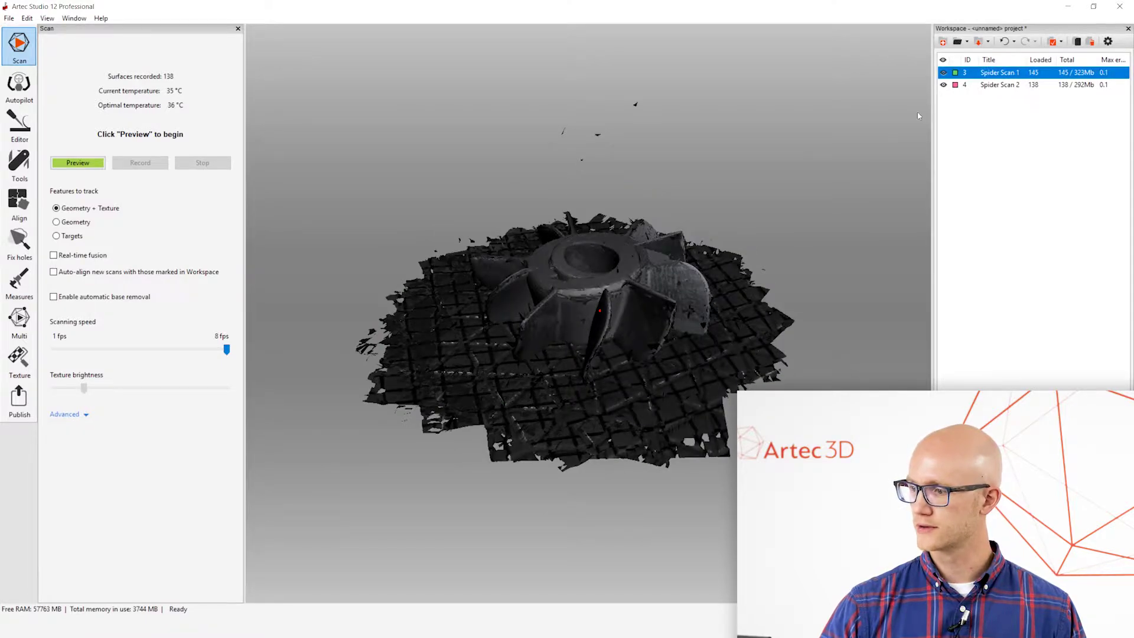
key("t")
key("t")
key("t")
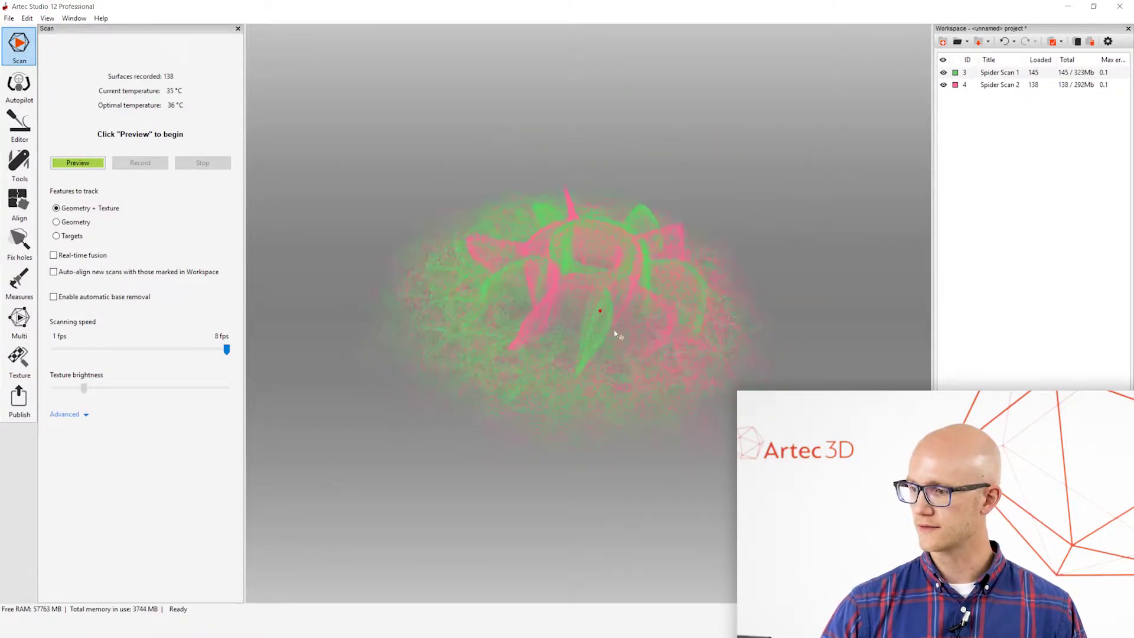
left_click(944, 85)
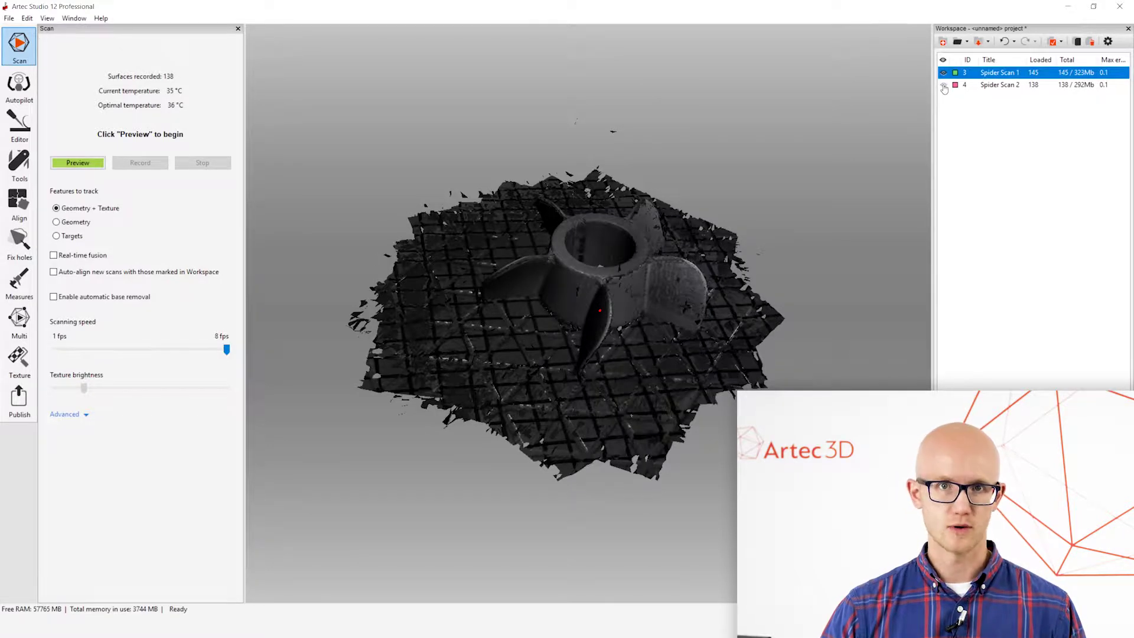
left_click_drag(745, 147, 284, 151)
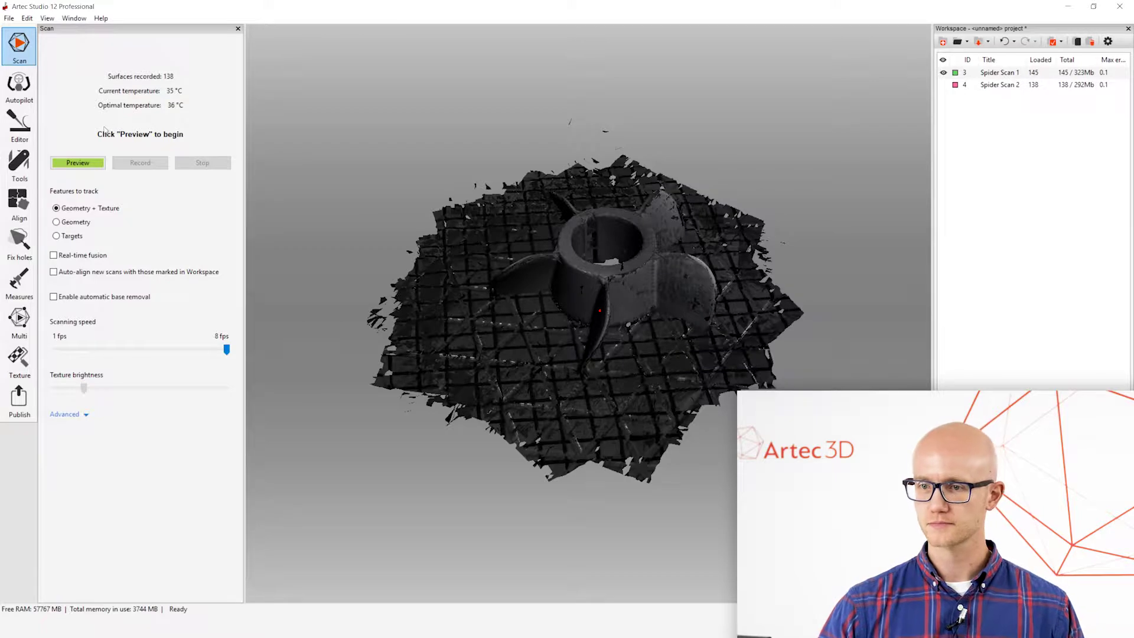
Erase the base surface from Spider Scan 1 using the Eraser's cutoff-plane selection, with Spider Scan 2 hidden.
left_click(18, 126)
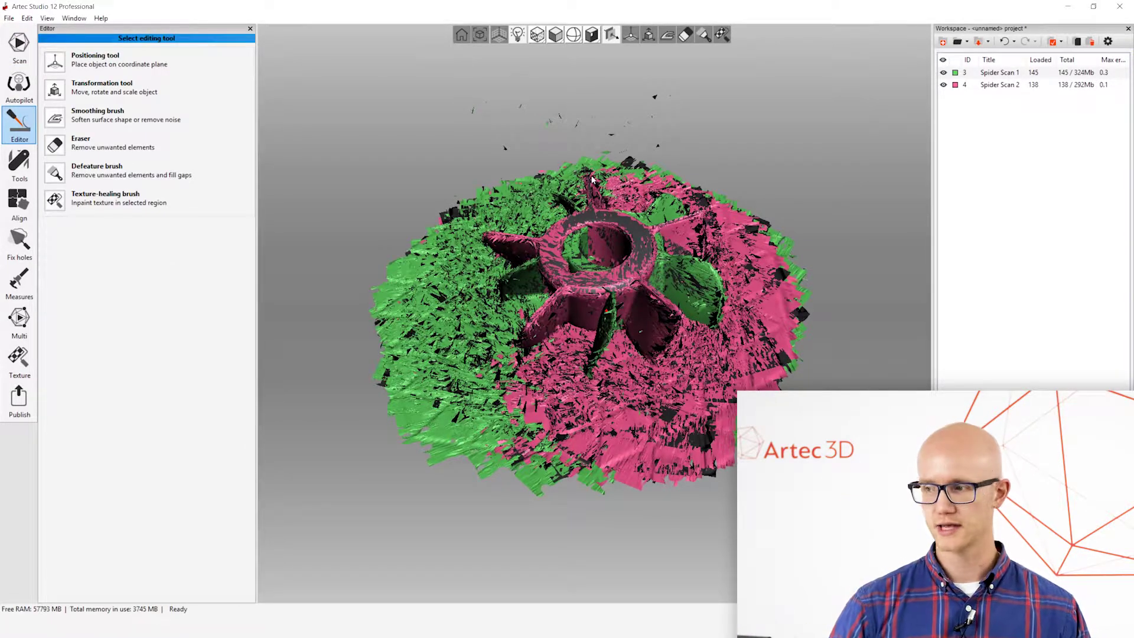
left_click_drag(624, 326, 508, 289)
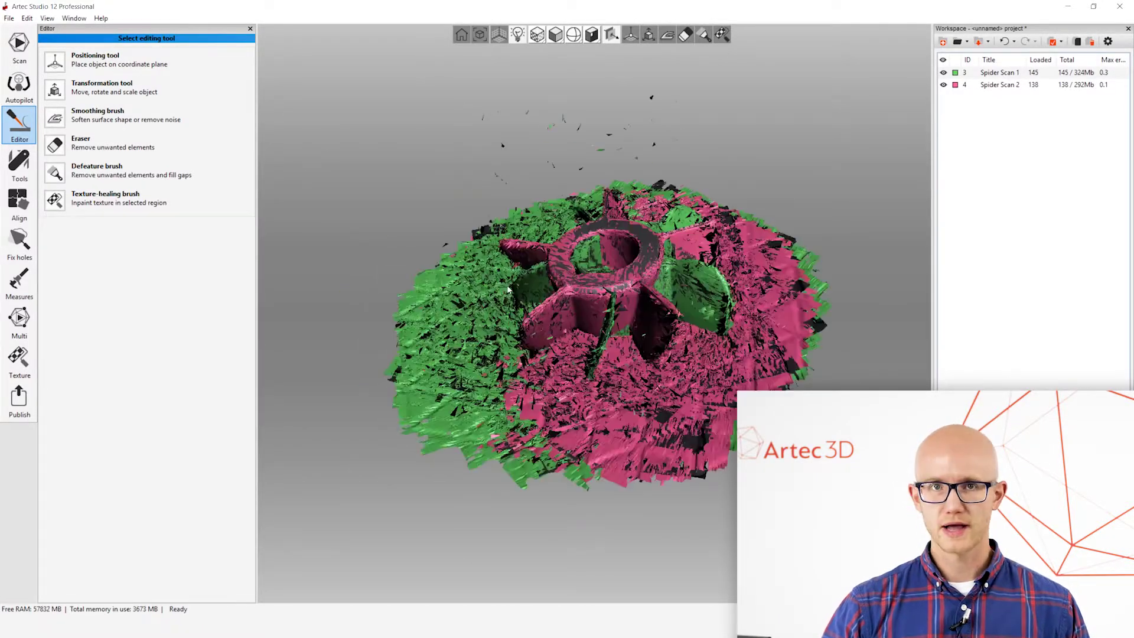
left_click(58, 148)
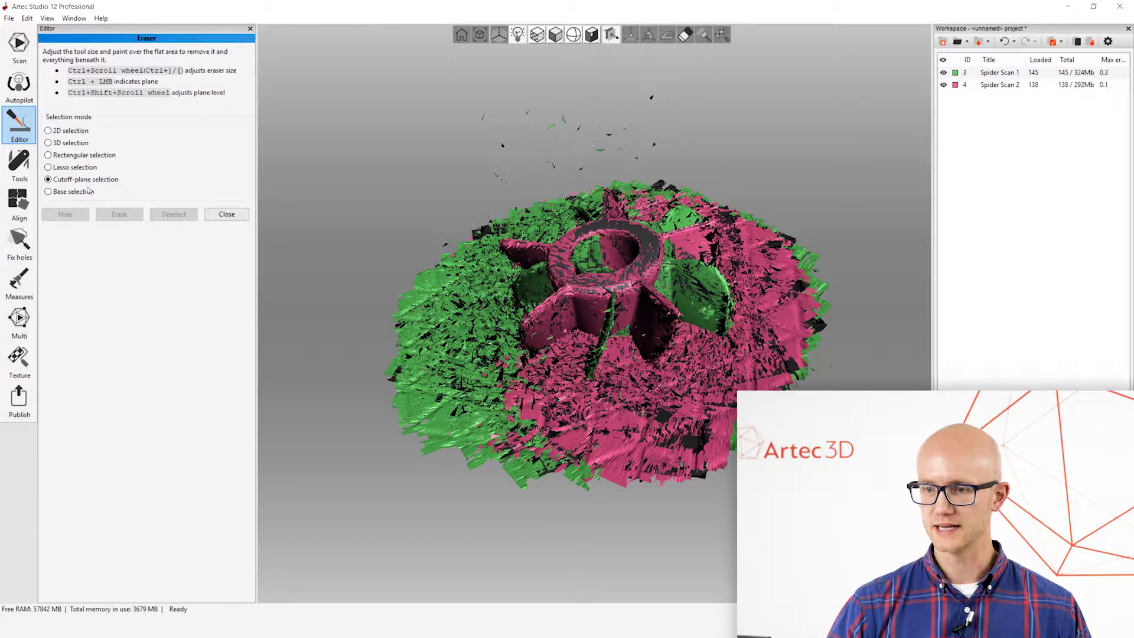
left_click(71, 131)
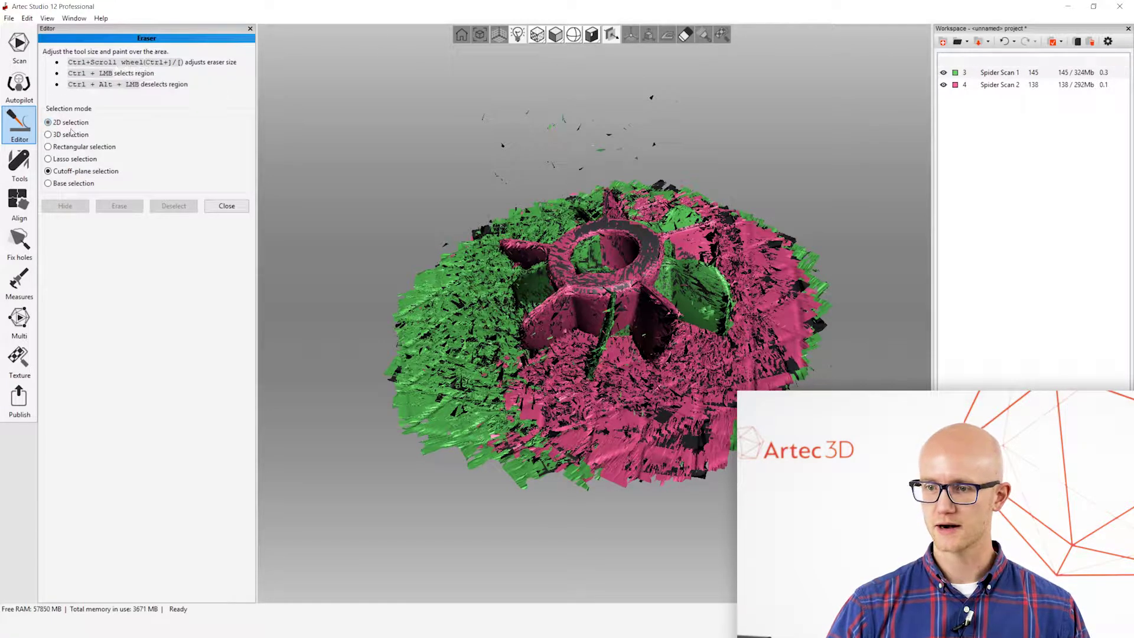
left_click(77, 172)
left_click(943, 85)
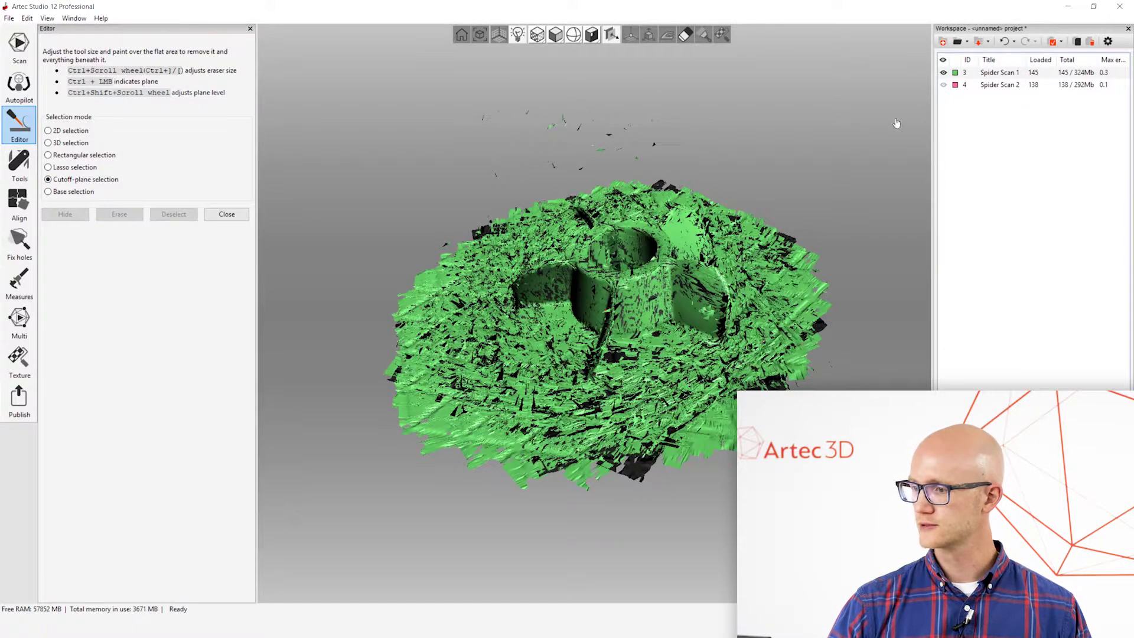
left_click_drag(732, 225, 706, 307)
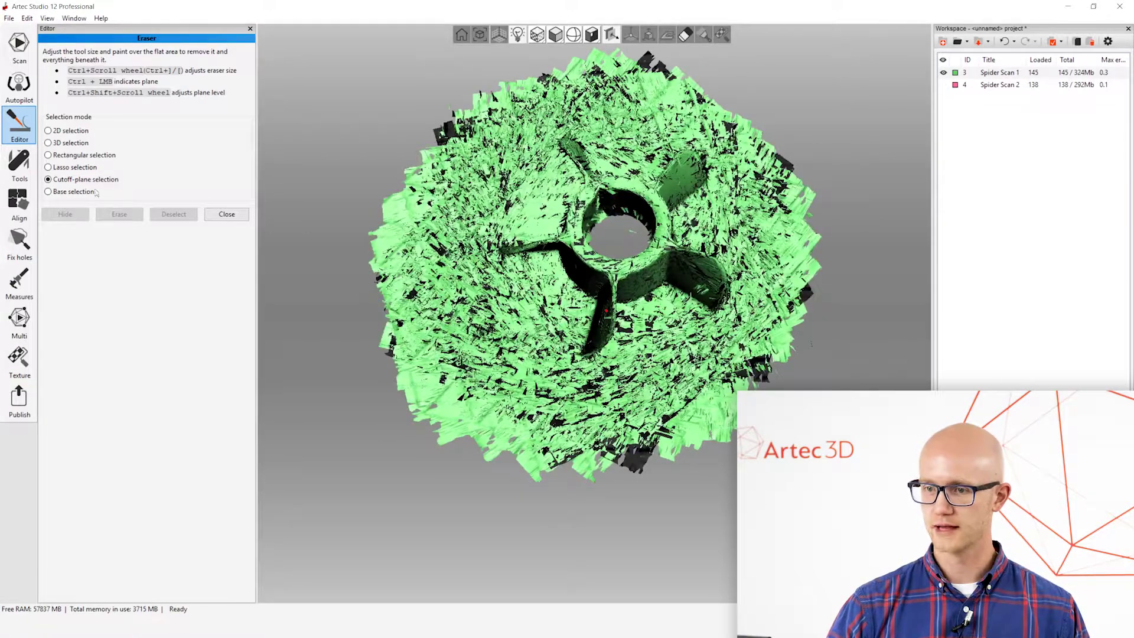
left_click_drag(430, 234, 492, 333, "ctrl")
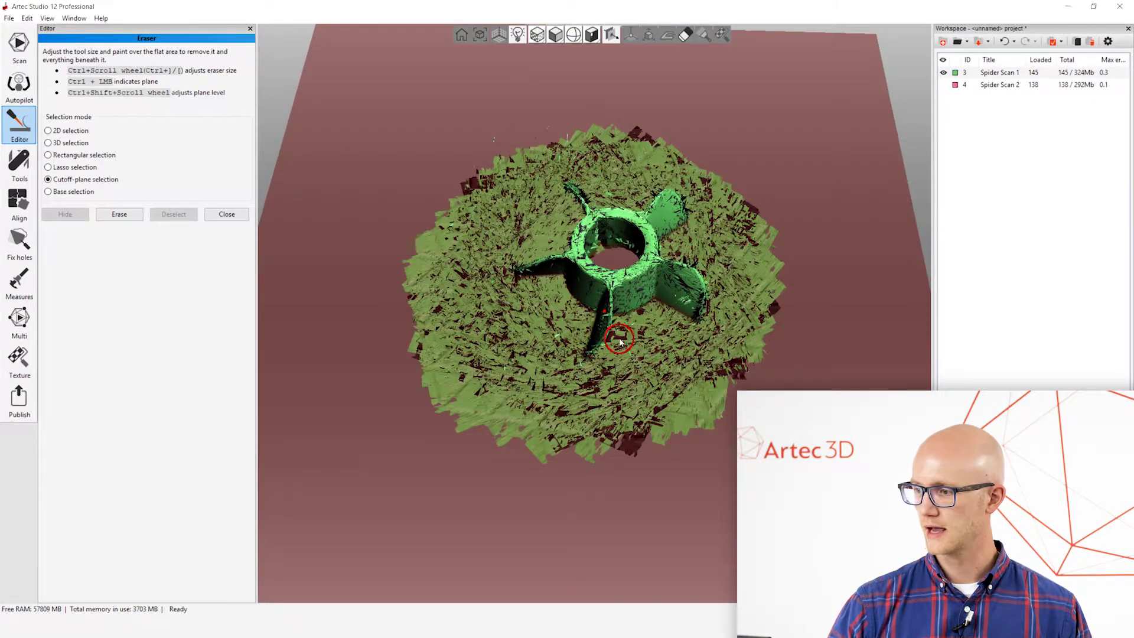
left_click_drag(620, 342, 622, 324)
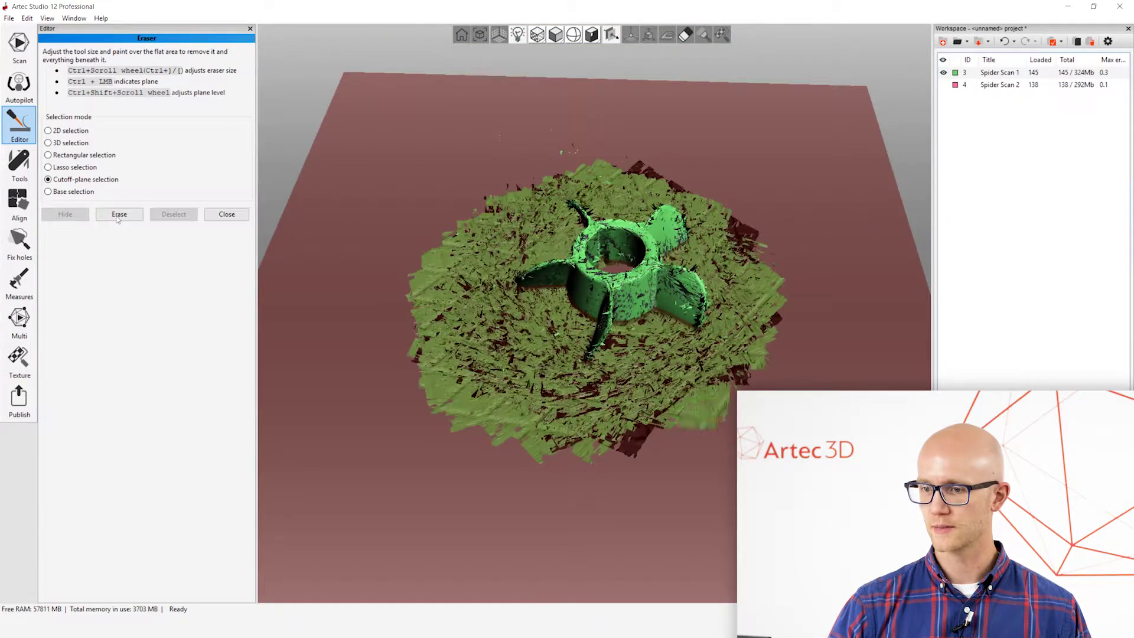
left_click(119, 215)
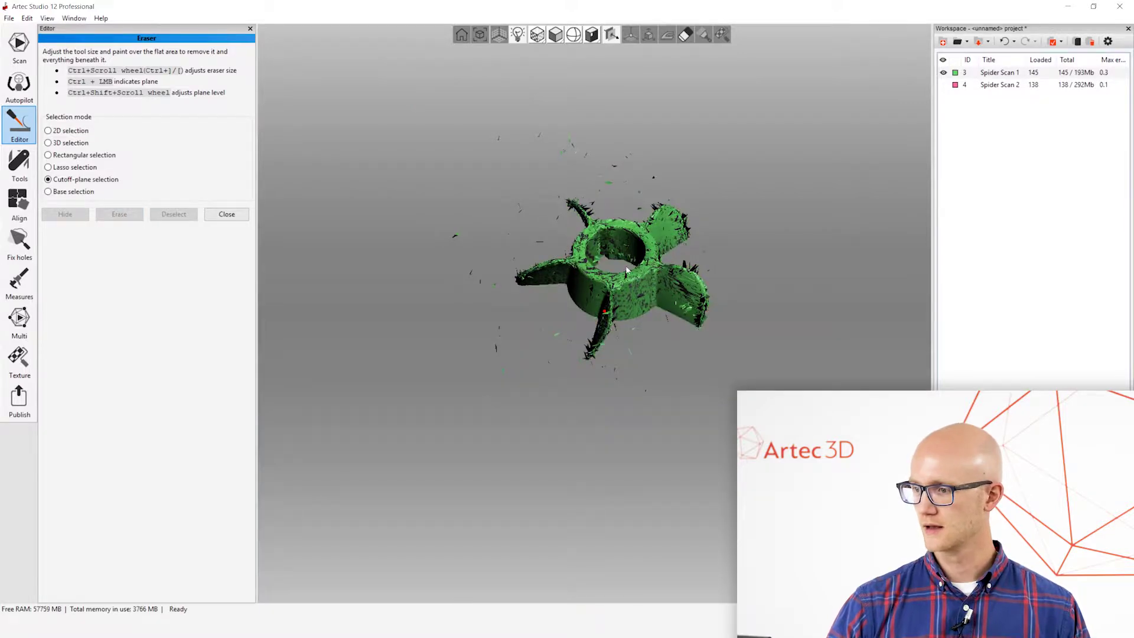
left_click_drag(625, 265, 627, 292)
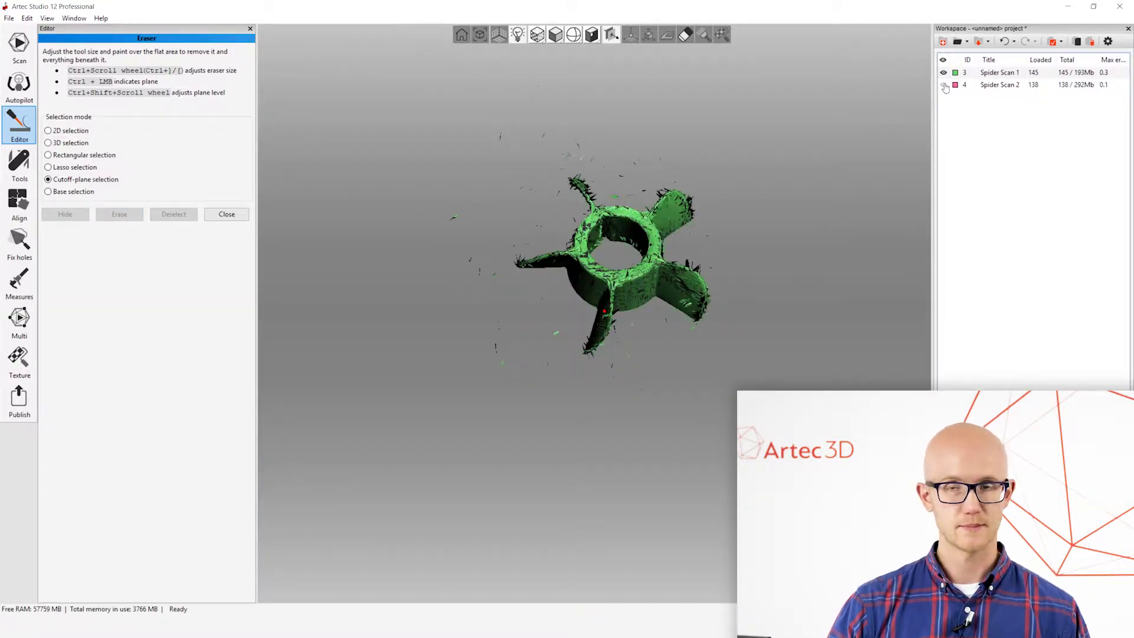
Show only Spider Scan 2 and erase its base surface with a cutoff plane, adjusting the plane level to cover the base.
left_click(944, 85)
left_click(943, 73)
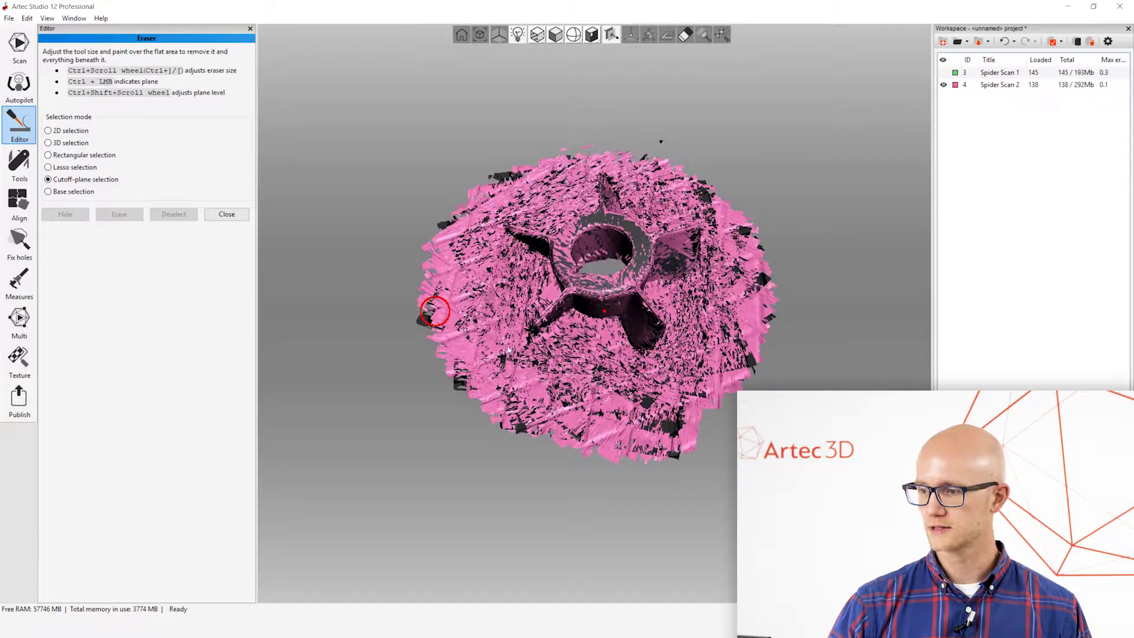
left_click_drag(477, 273, 476, 346, "ctrl")
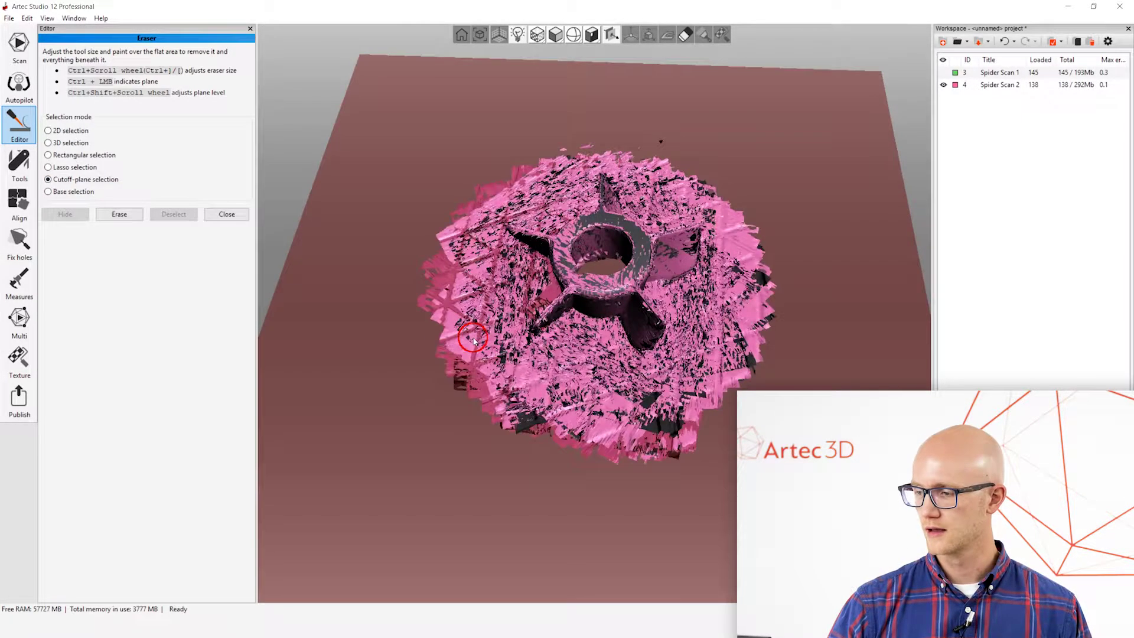
scroll(472, 336, "up", 3, "ctrl+shift")
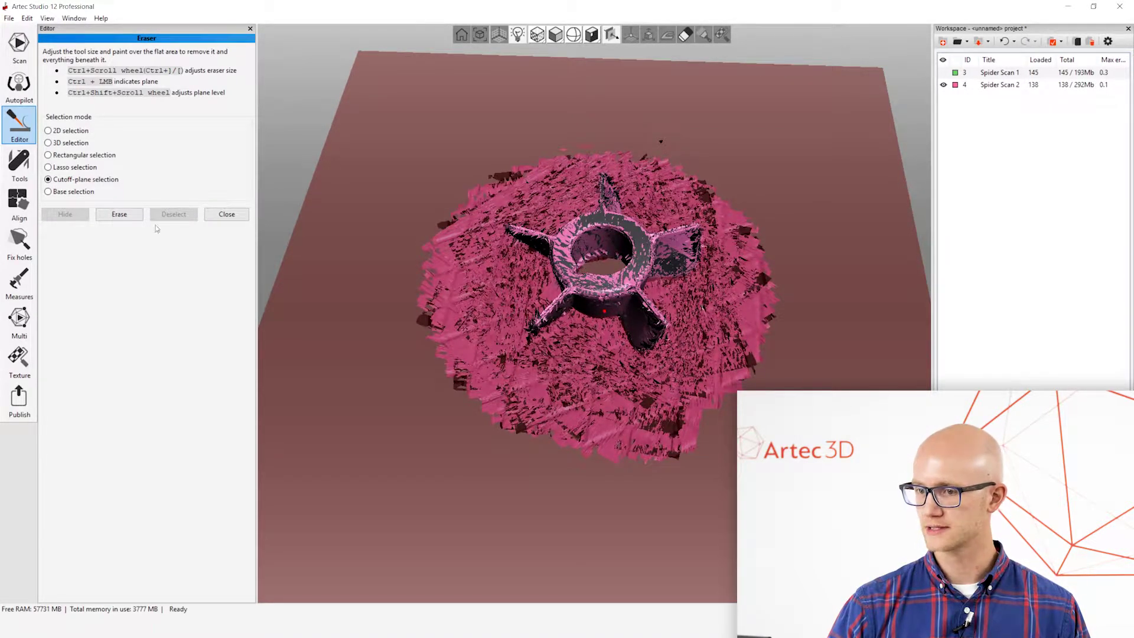
left_click(130, 216)
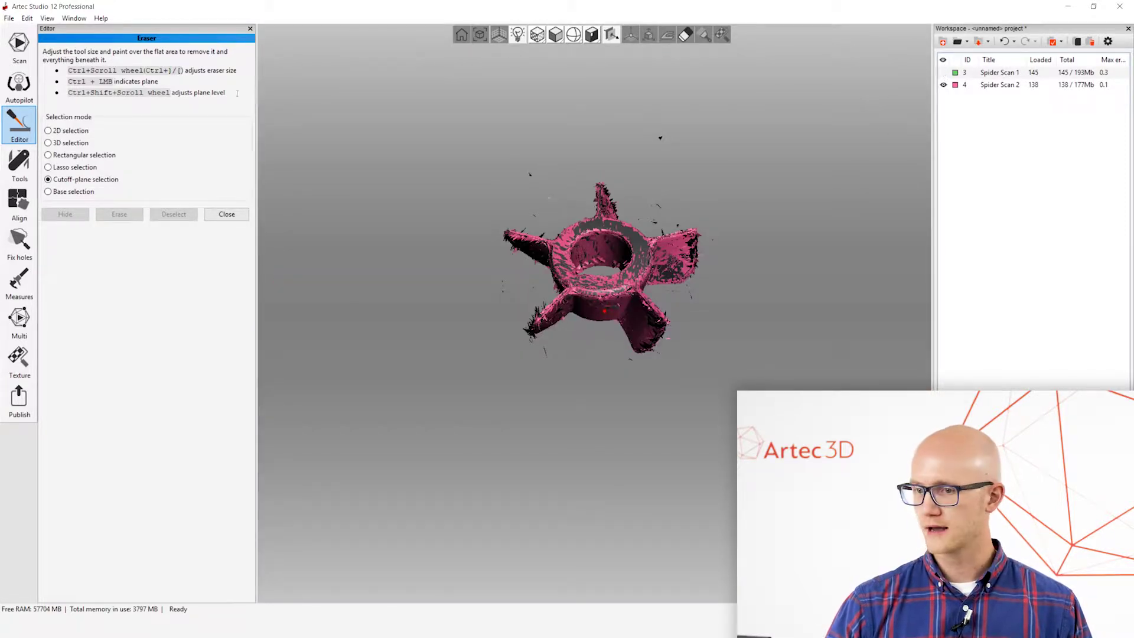
Set the Eraser to 2D selection and exit it with both Spider scans shown.
left_click(48, 130)
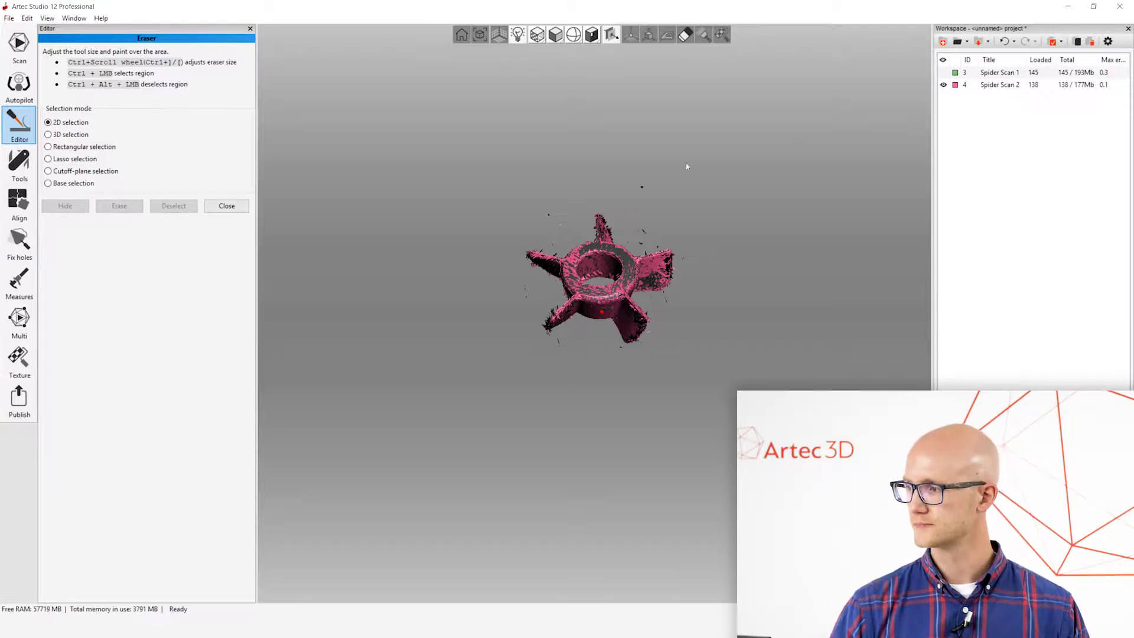
left_click(943, 72)
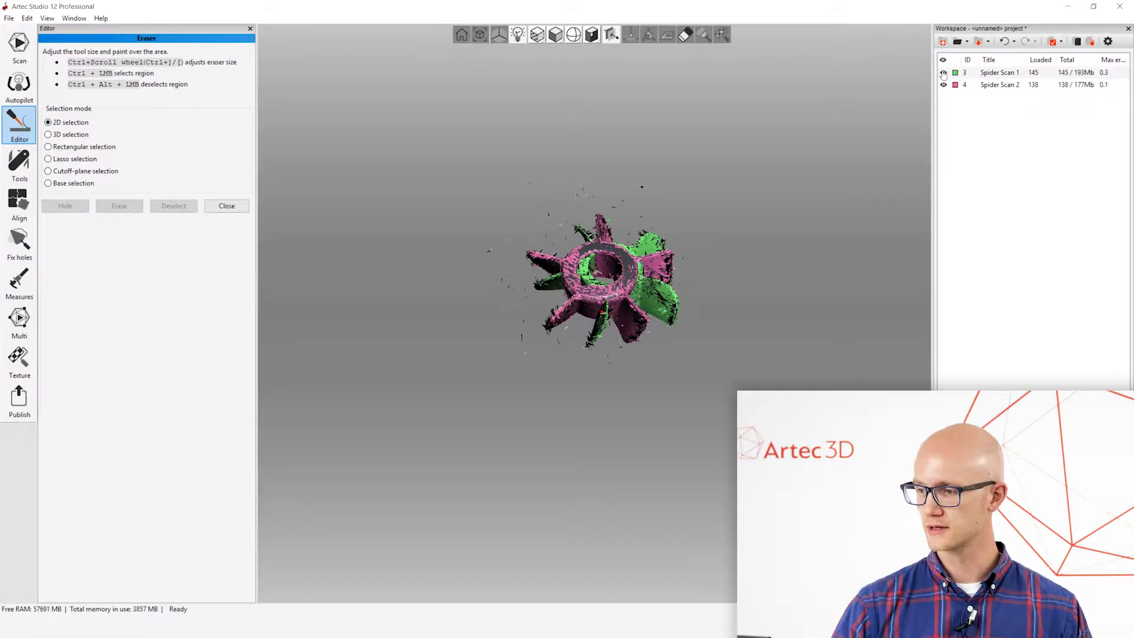
mouse_move(638, 284)
left_mouse_down()
mouse_move(555, 378)
mouse_move(529, 390)
mouse_move(719, 292)
mouse_move(476, 264)
mouse_move(615, 263)
mouse_move(631, 285)
left_mouse_up()
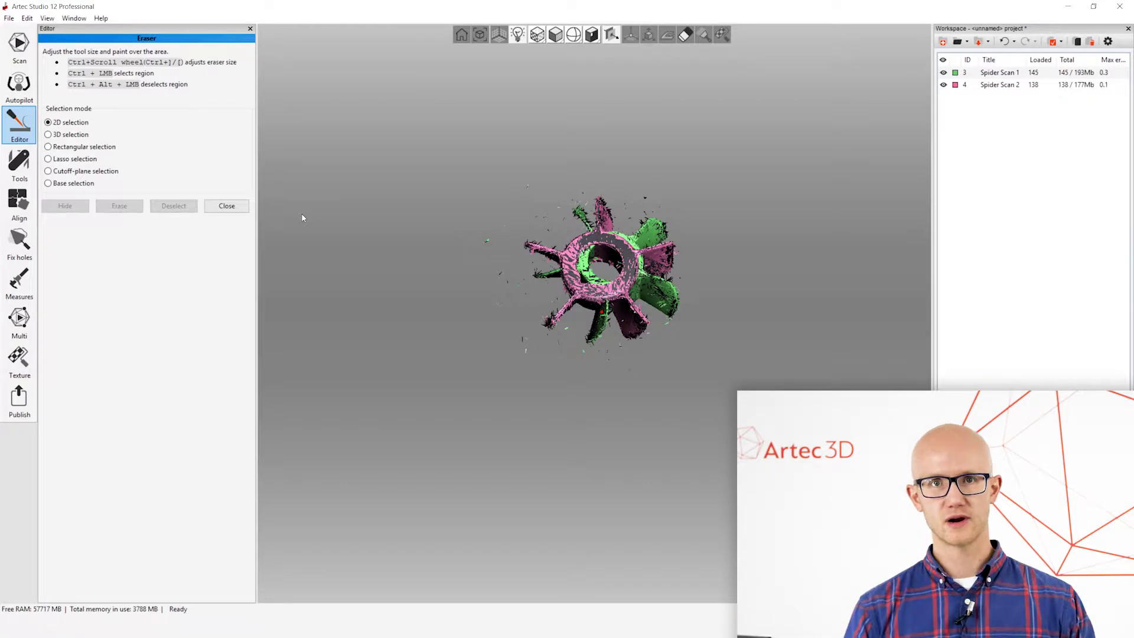
left_click(224, 210)
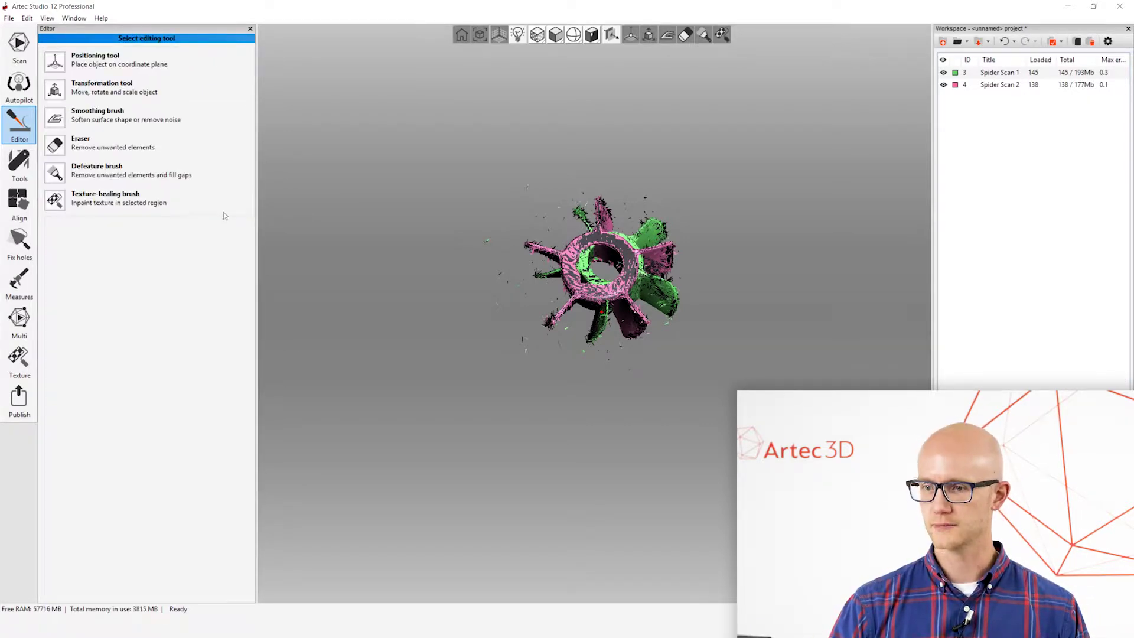
Run rigid auto-alignment on Spider Scan 1 and Spider Scan 2 and check the impeller halves from several angles.
left_click(21, 208)
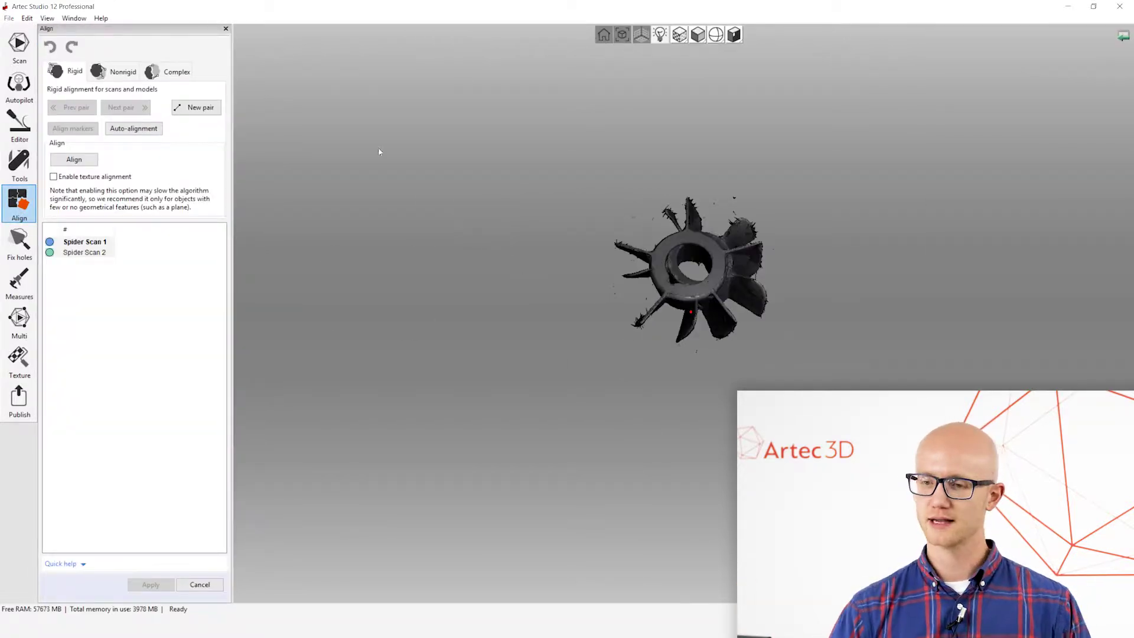
left_click(93, 252)
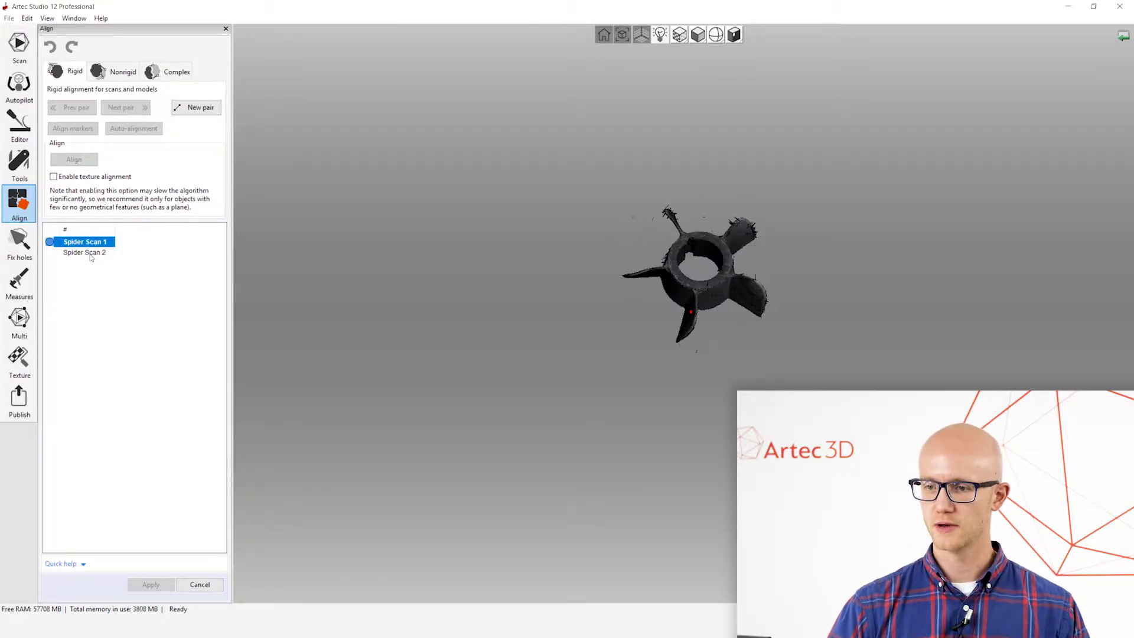
left_click(93, 254)
left_click_drag(614, 384, 558, 312)
scroll(559, 312, "up", 3)
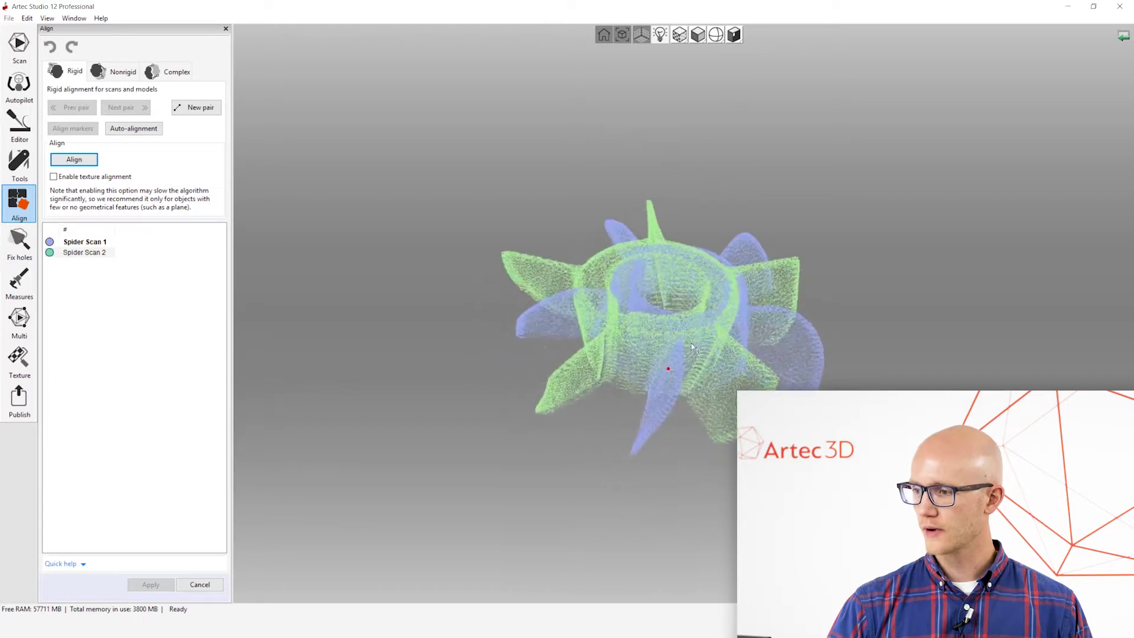
left_click_drag(671, 339, 671, 285)
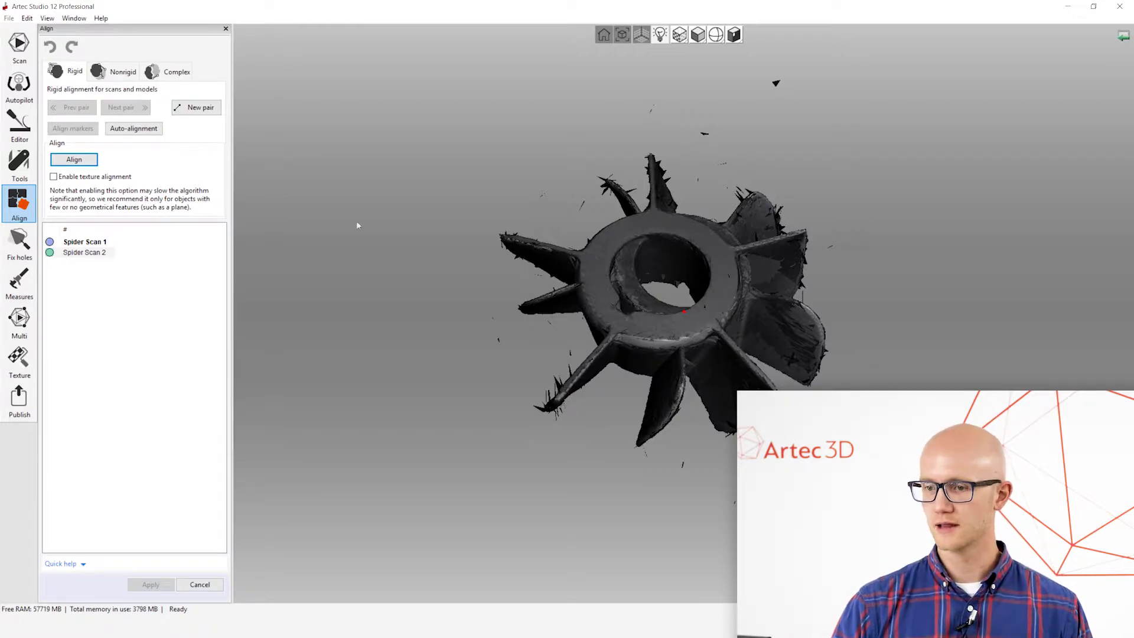
left_click(133, 129)
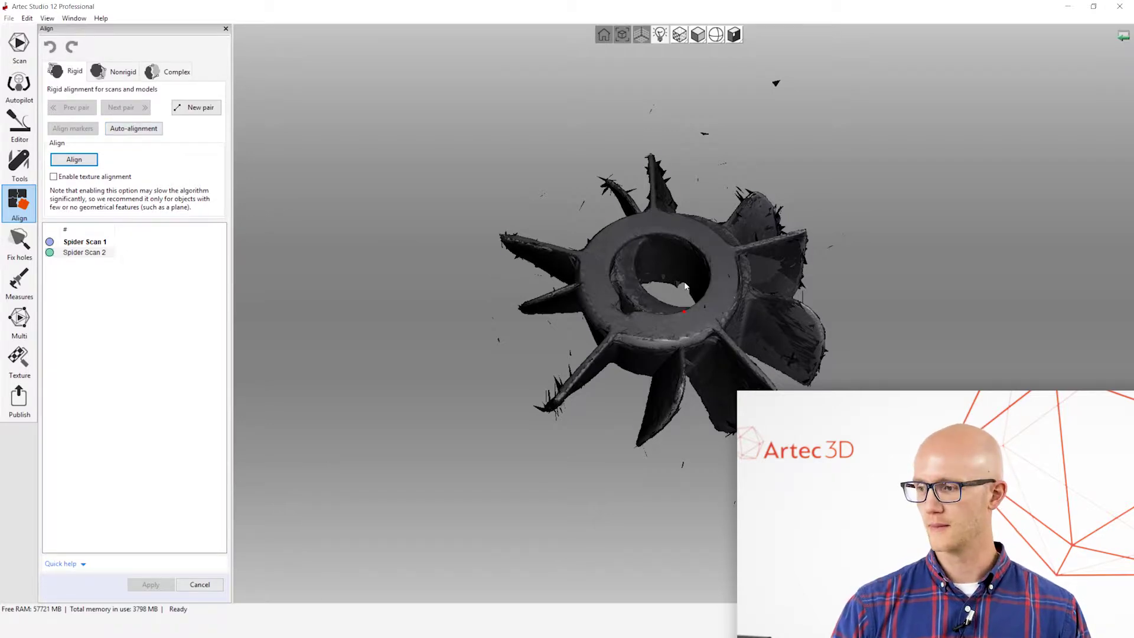
left_click(135, 129)
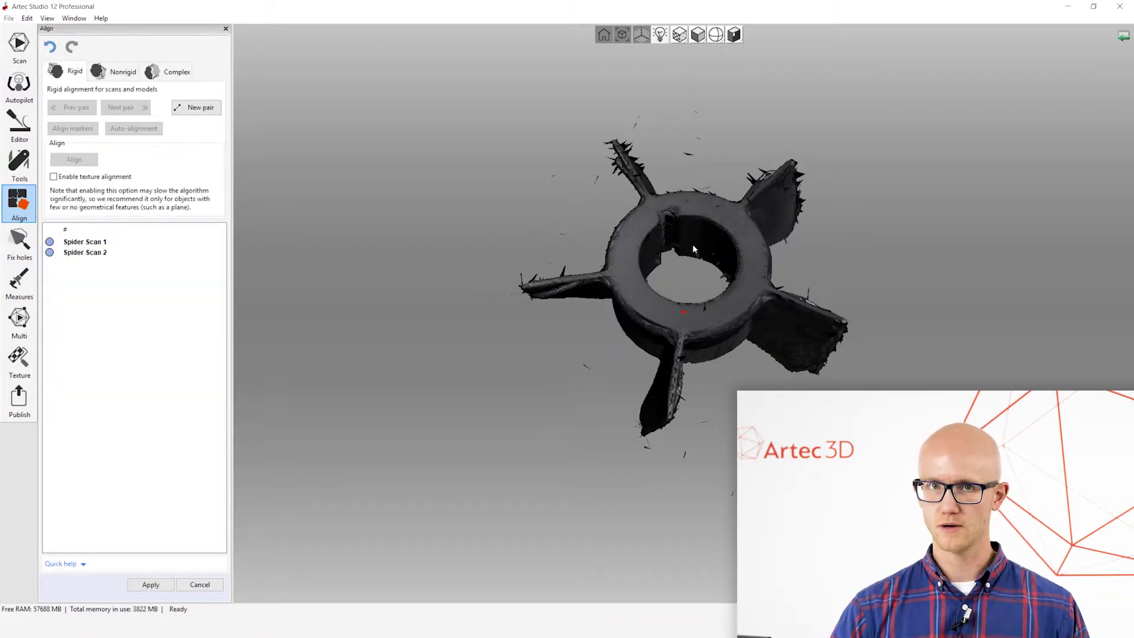
left_click_drag(694, 249, 699, 394)
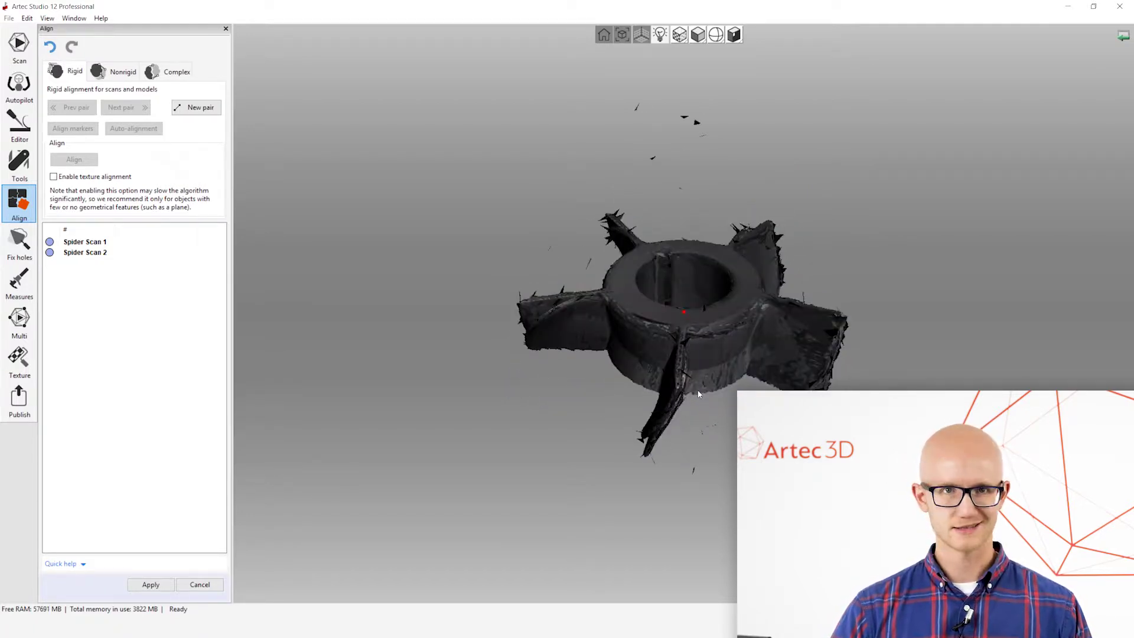
Undo the rigid auto-alignment of the two Spider scans.
left_click_drag(712, 306, 679, 357)
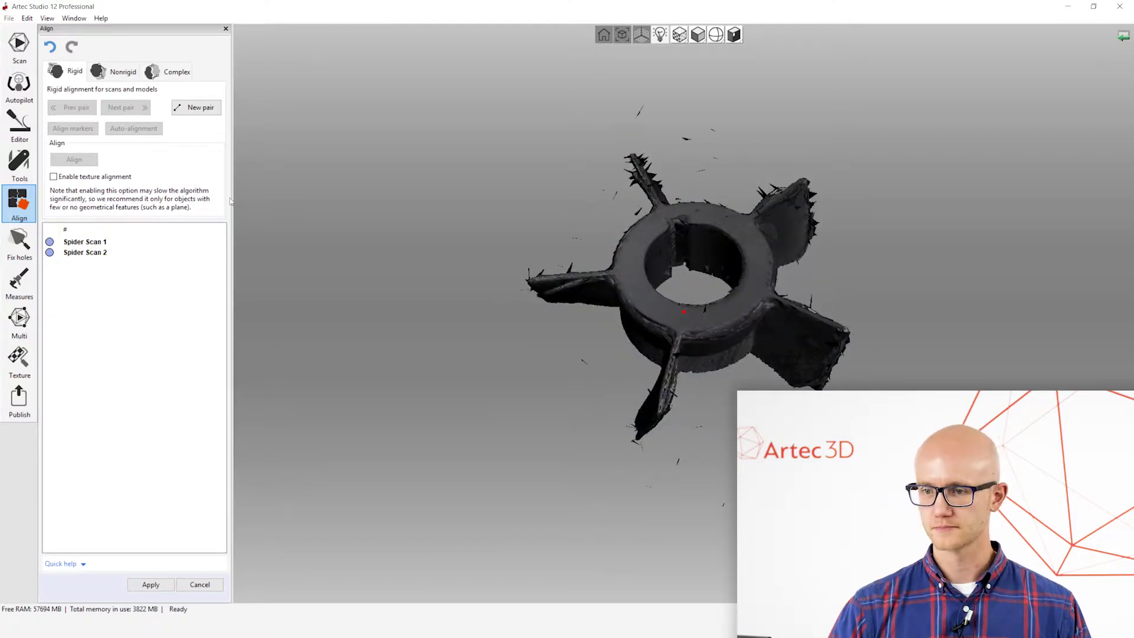
left_click(52, 46)
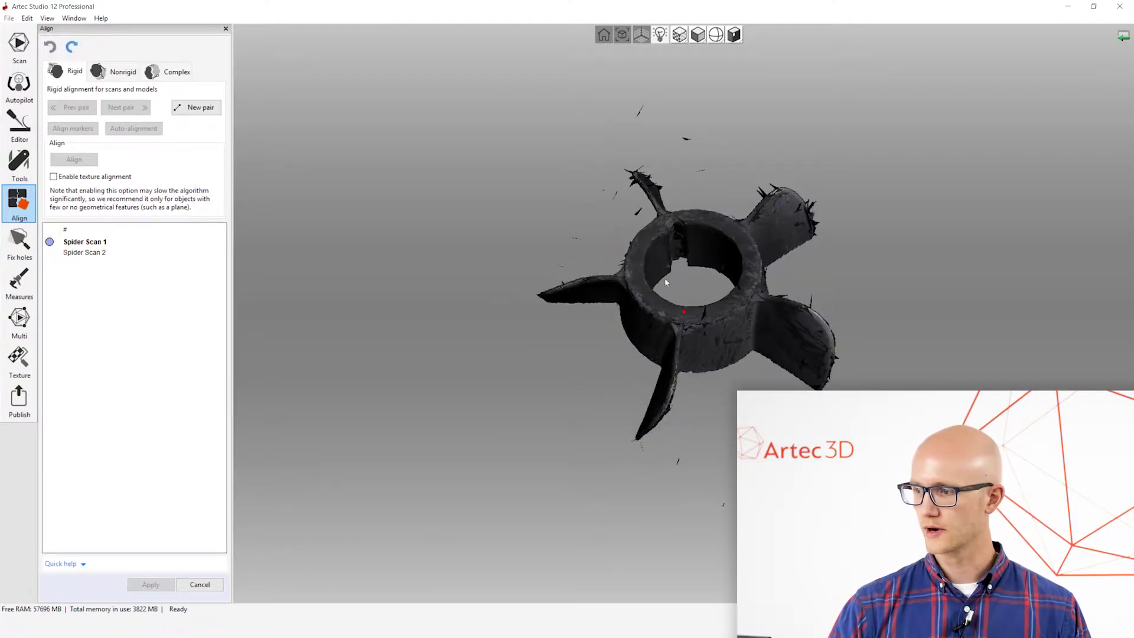
left_click_drag(665, 277, 683, 243)
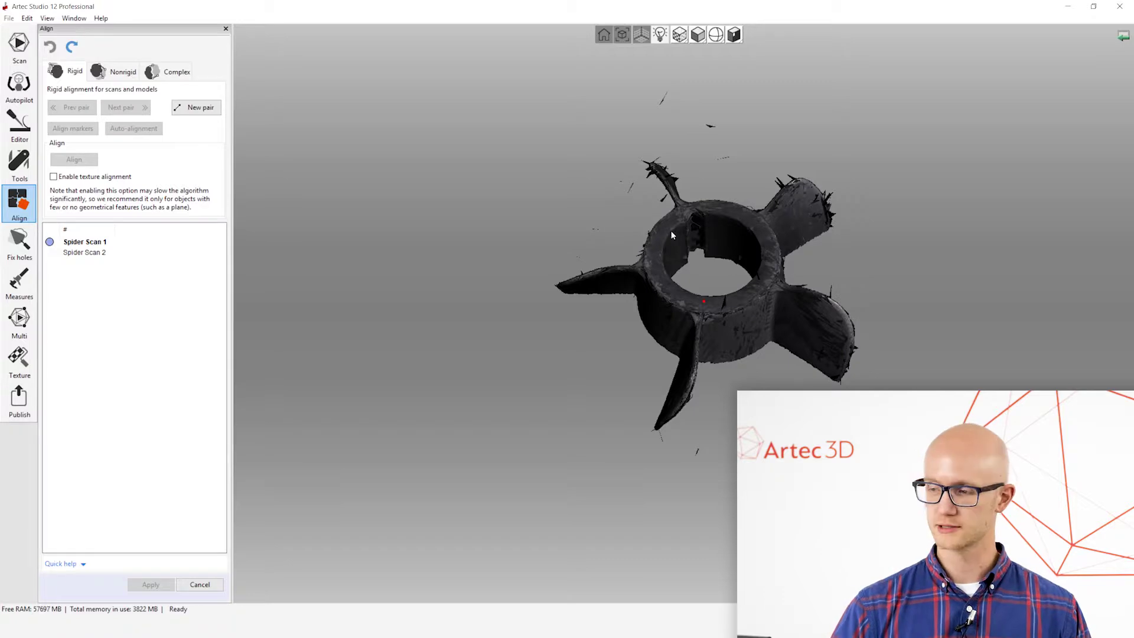
Select Spider Scan 2 for manual rigid alignment and place the first point pair on matching blades of both scans.
left_click(98, 253)
mouse_move(501, 286)
left_mouse_down()
mouse_move(785, 285)
mouse_move(449, 209)
mouse_move(461, 420)
mouse_move(468, 265)
left_mouse_up()
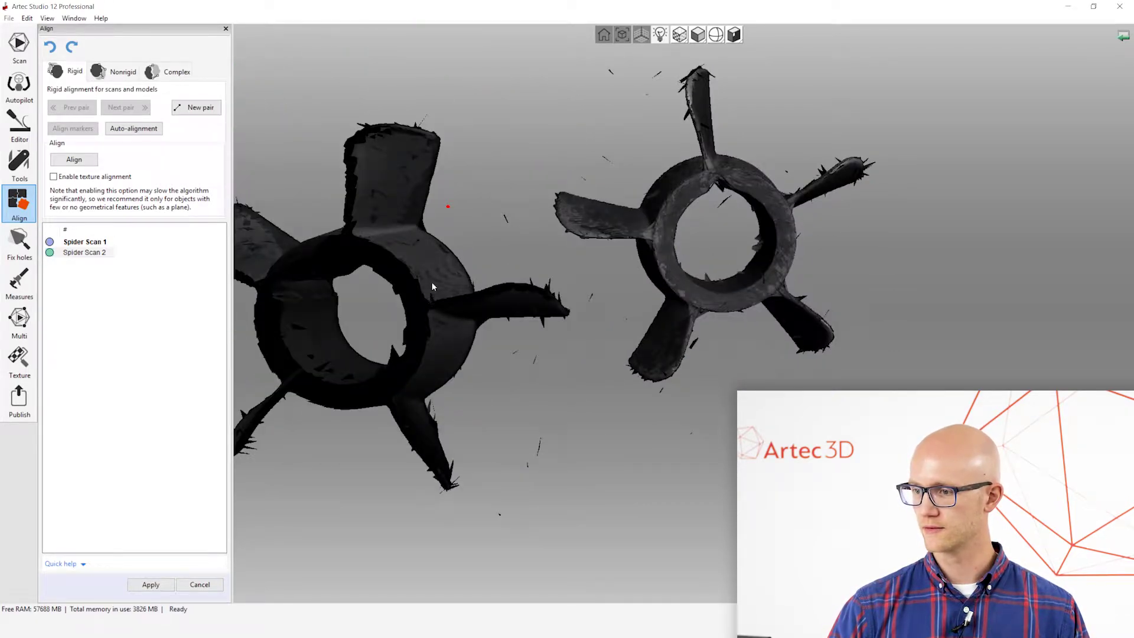
mouse_move(519, 320)
left_mouse_down()
mouse_move(520, 345)
mouse_move(537, 271)
mouse_move(579, 342)
mouse_move(519, 285)
mouse_move(502, 295)
mouse_move(492, 281)
mouse_move(549, 325)
mouse_move(593, 417)
mouse_move(587, 313)
mouse_move(500, 391)
mouse_move(488, 359)
mouse_move(516, 391)
mouse_move(579, 352)
mouse_move(595, 394)
left_mouse_up()
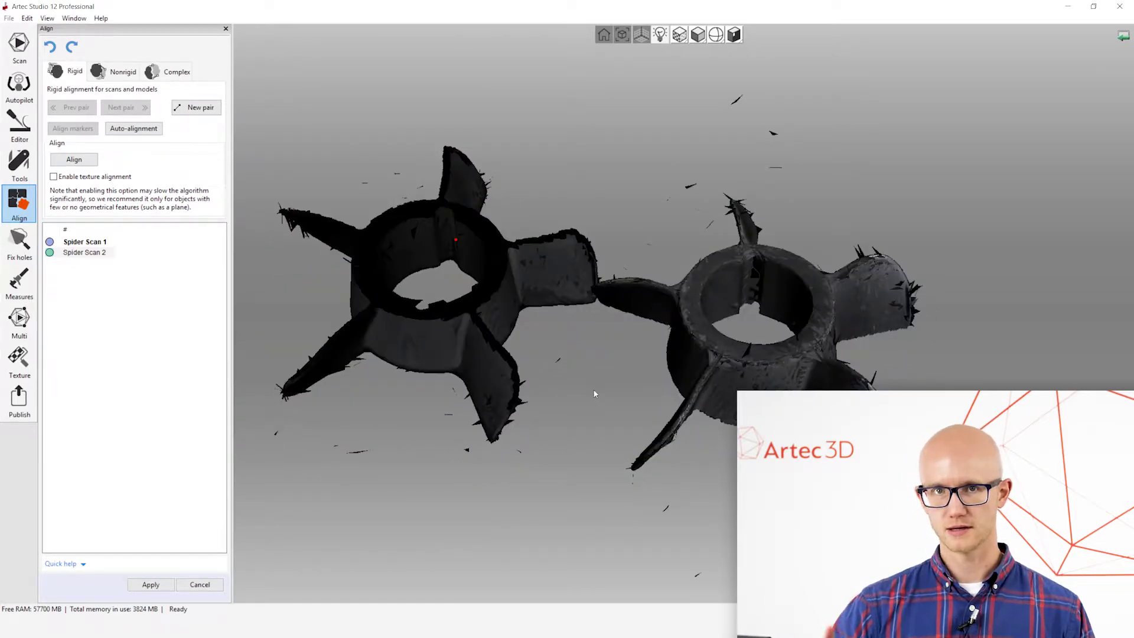
left_click_drag(660, 319, 873, 289)
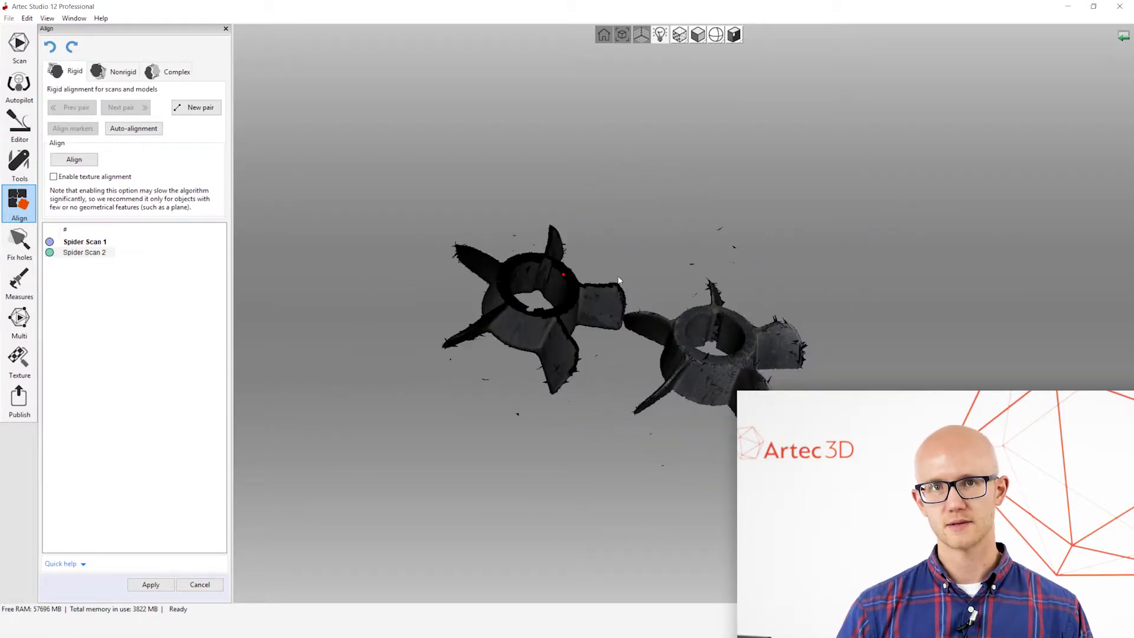
left_click_drag(546, 326, 686, 409)
left_click_drag(611, 344, 479, 309)
scroll(537, 323, "up", 3)
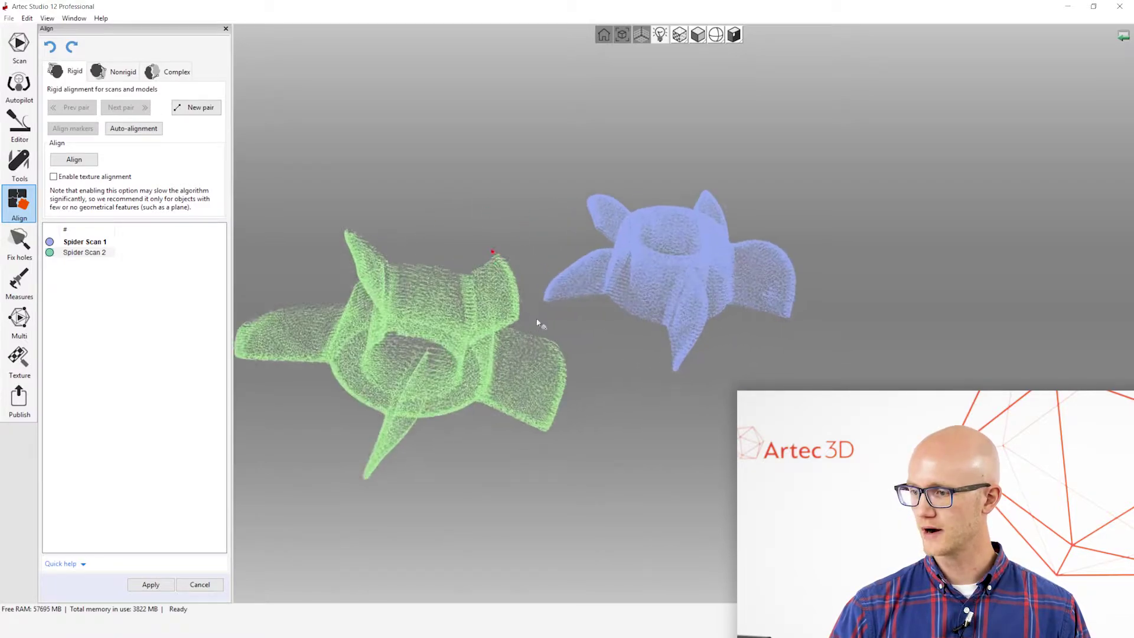
left_click(537, 391)
left_click(770, 299)
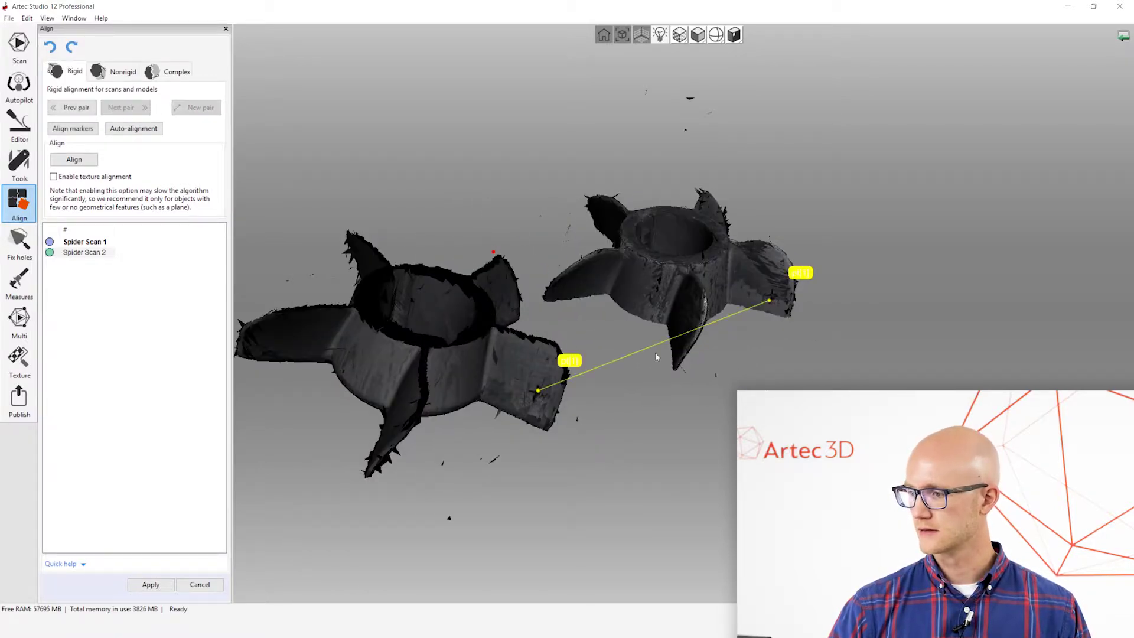
Place the second point pair at the start of the TRS80 marking and the third inside the bore of both scans.
mouse_move(771, 300)
left_mouse_down()
mouse_move(560, 357)
mouse_move(518, 417)
left_mouse_up()
left_click(498, 422)
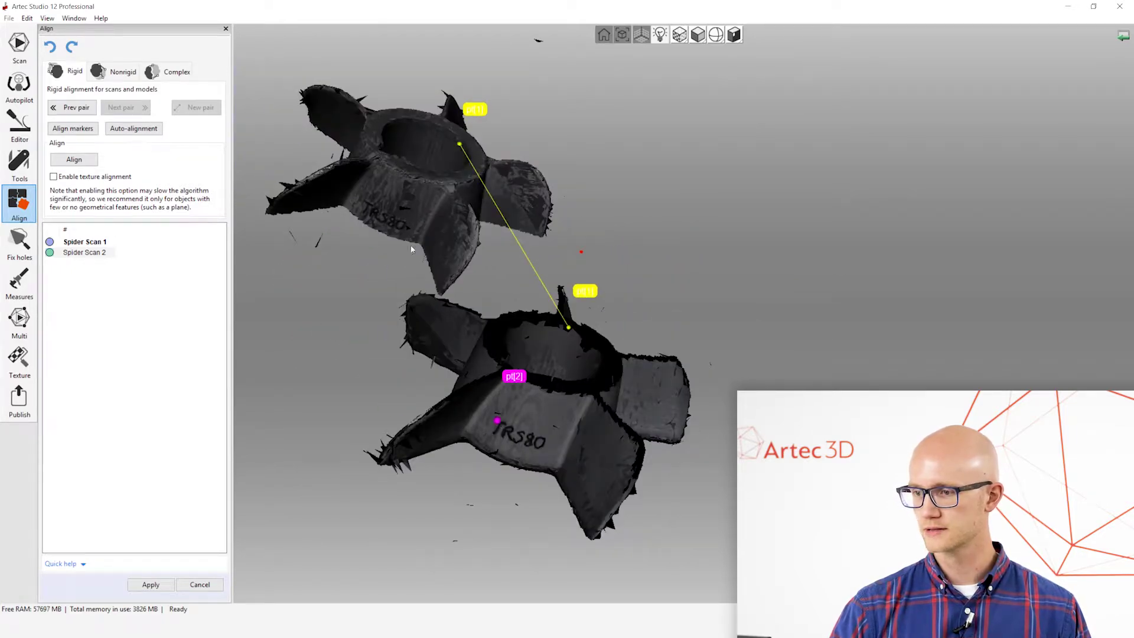
left_click(367, 206)
mouse_move(367, 205)
left_mouse_down()
mouse_move(498, 356)
mouse_move(647, 197)
mouse_move(555, 307)
mouse_move(463, 314)
mouse_move(677, 286)
left_mouse_up()
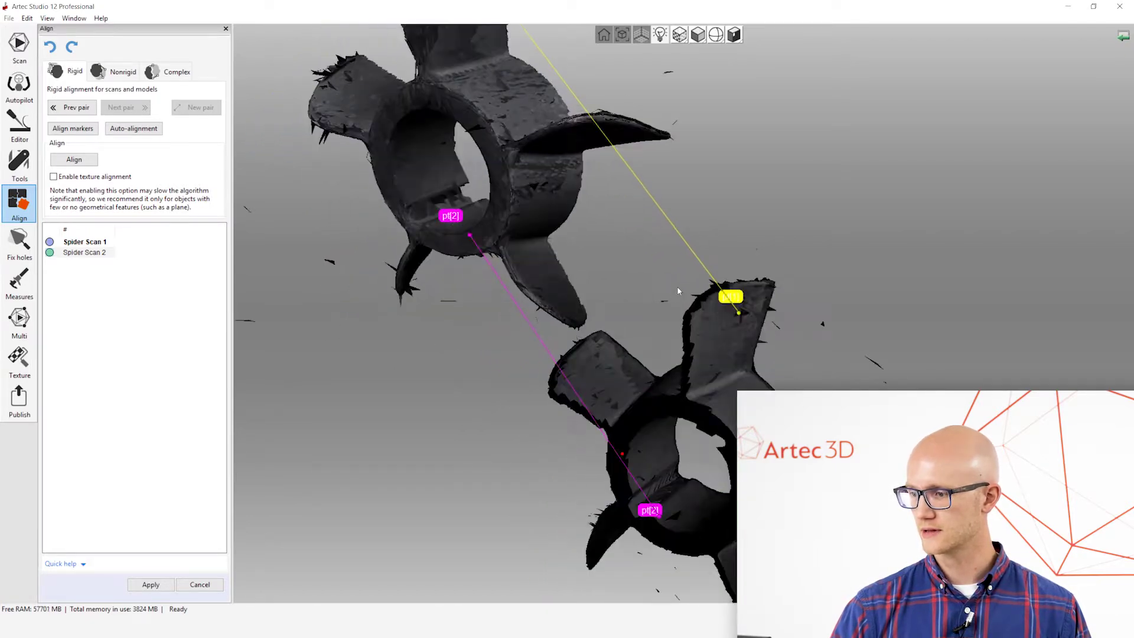
left_click(656, 488)
left_click(443, 206)
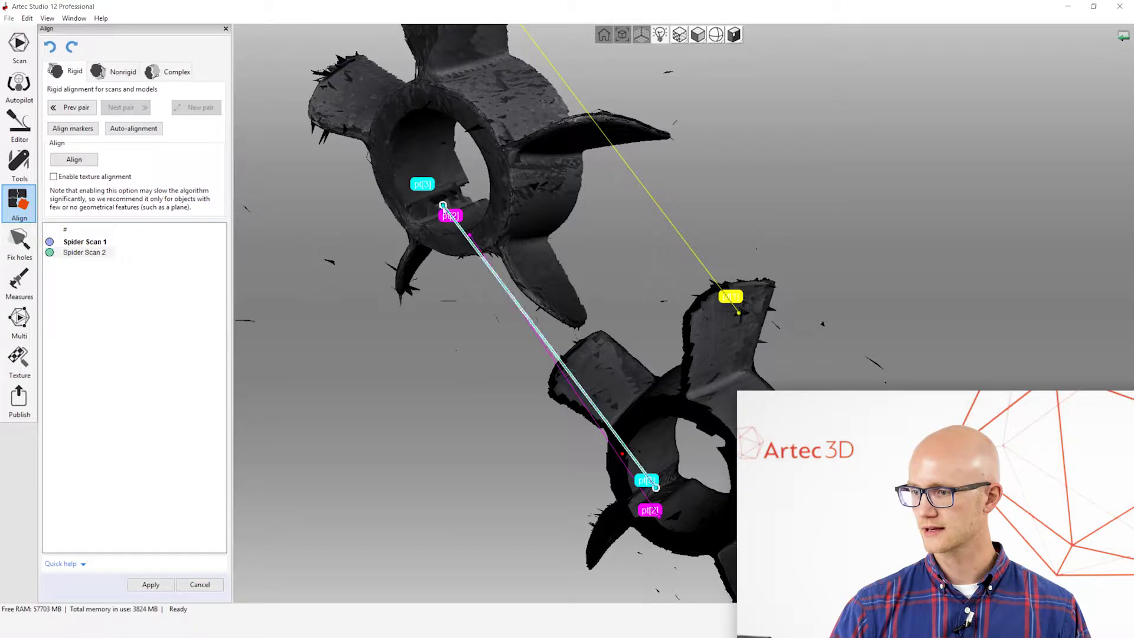
Align Spider Scan 2 to Spider Scan 1 using the three point pairs, inspect the fit and apply the alignment.
mouse_move(443, 205)
left_mouse_down()
mouse_move(427, 219)
mouse_move(670, 247)
mouse_move(709, 271)
mouse_move(703, 384)
mouse_move(655, 258)
left_mouse_up()
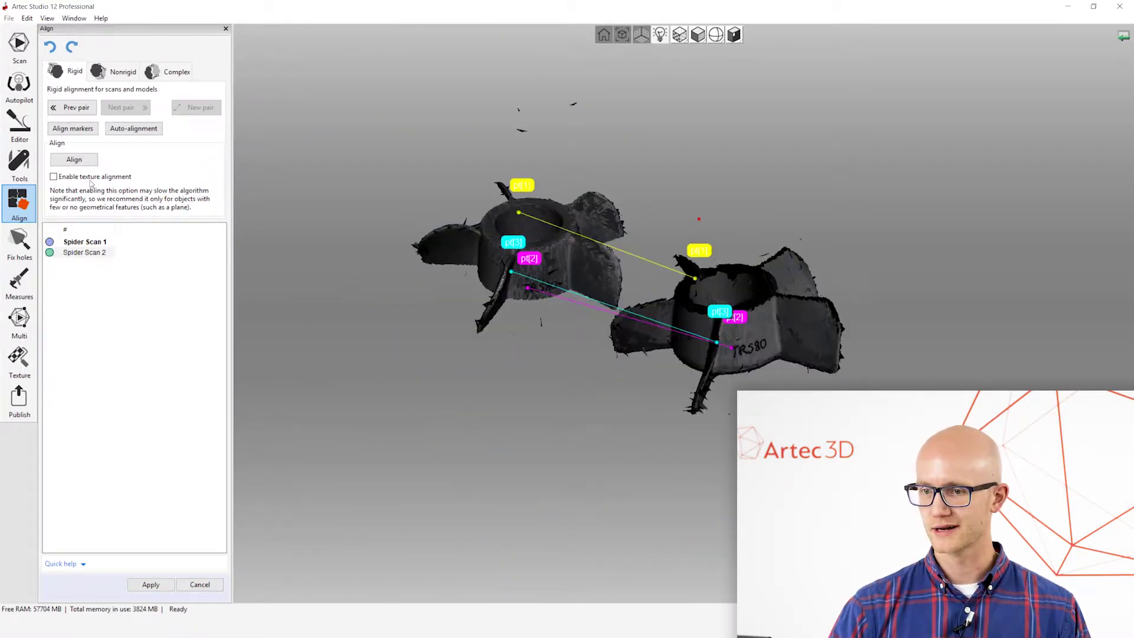
left_click(81, 162)
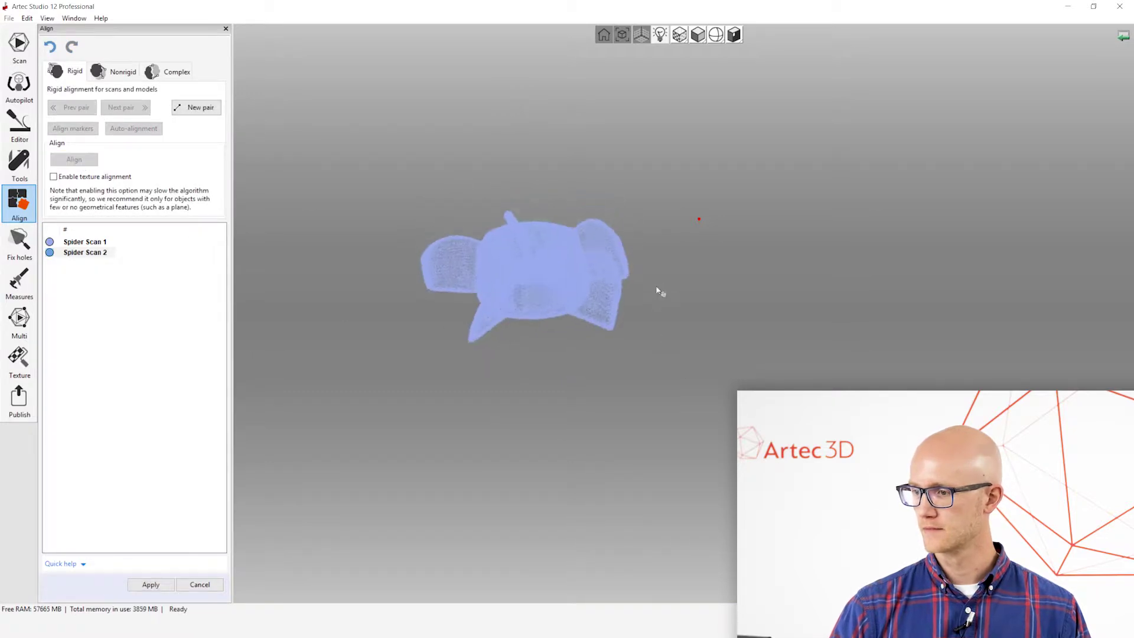
left_click_drag(658, 290, 586, 334)
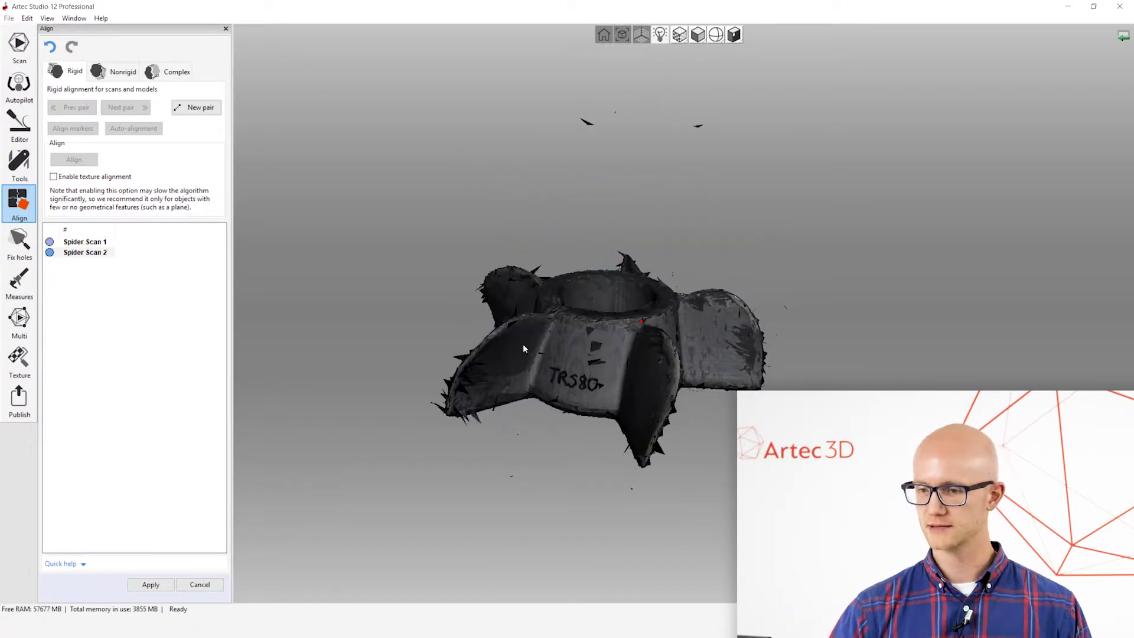
left_click(151, 586)
Open the Global registration settings for the two aligned scans.
left_click_drag(452, 355, 438, 293)
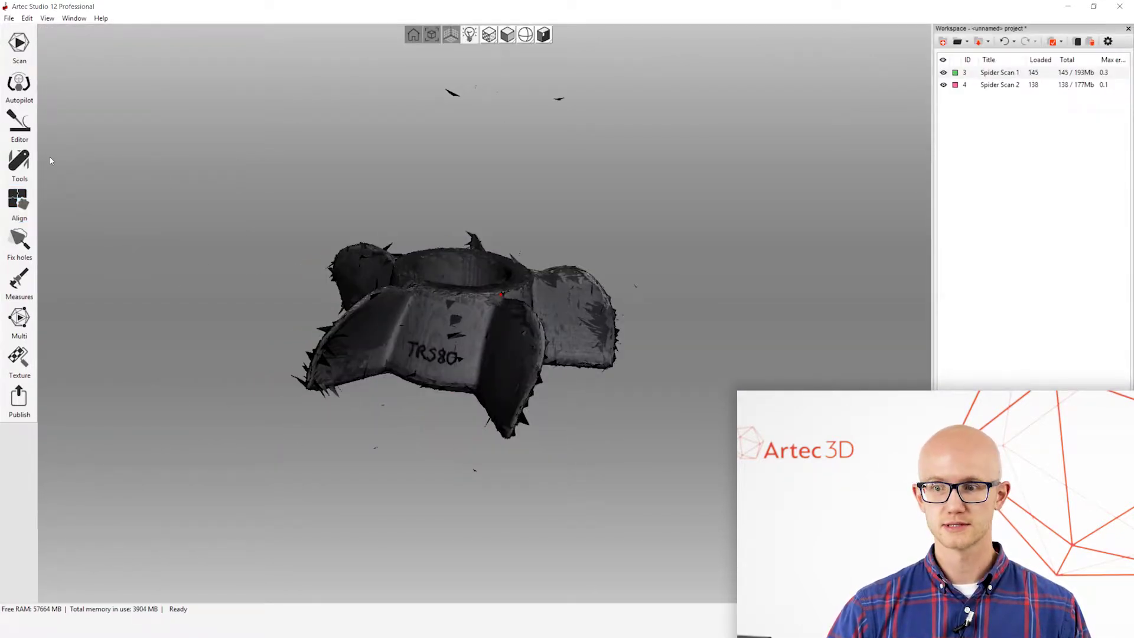
left_click(19, 163)
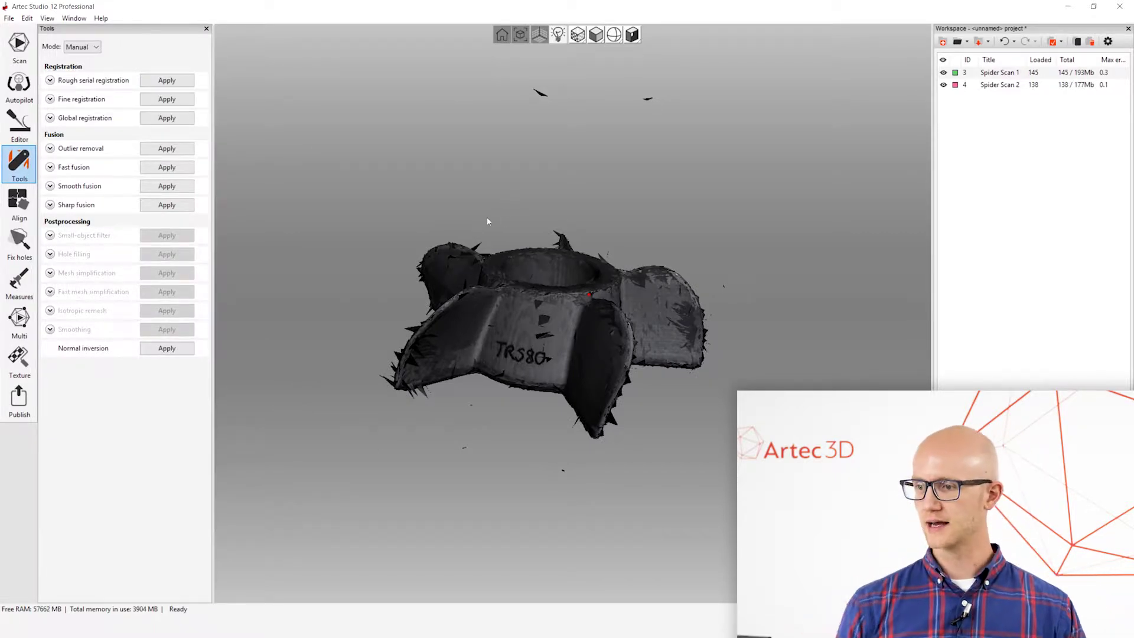
left_click_drag(523, 319, 554, 393)
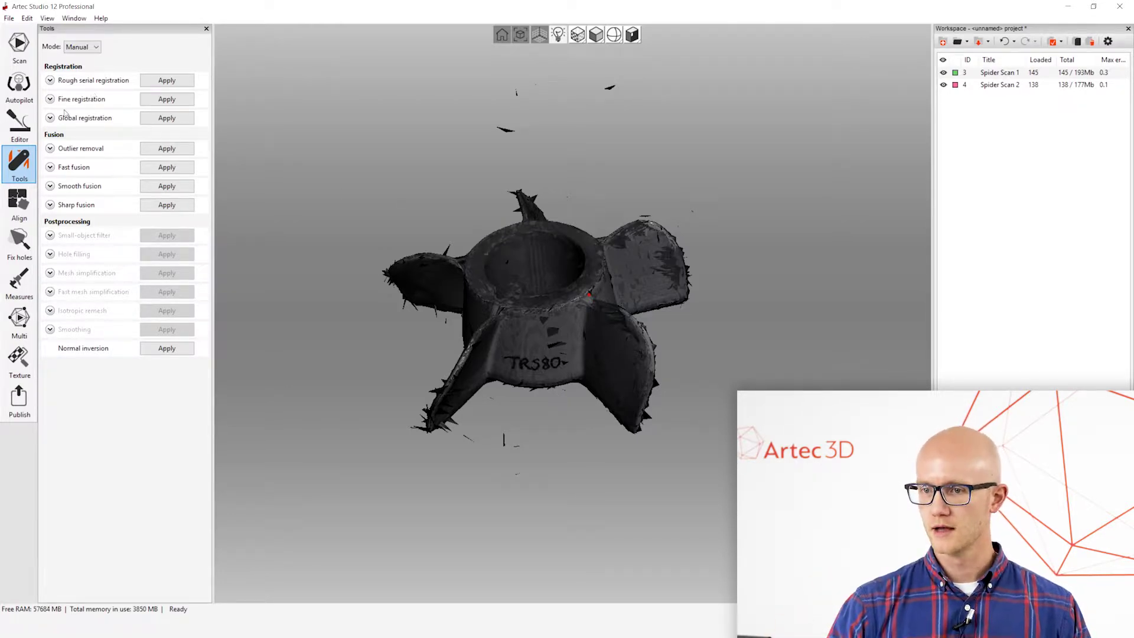
left_click(60, 120)
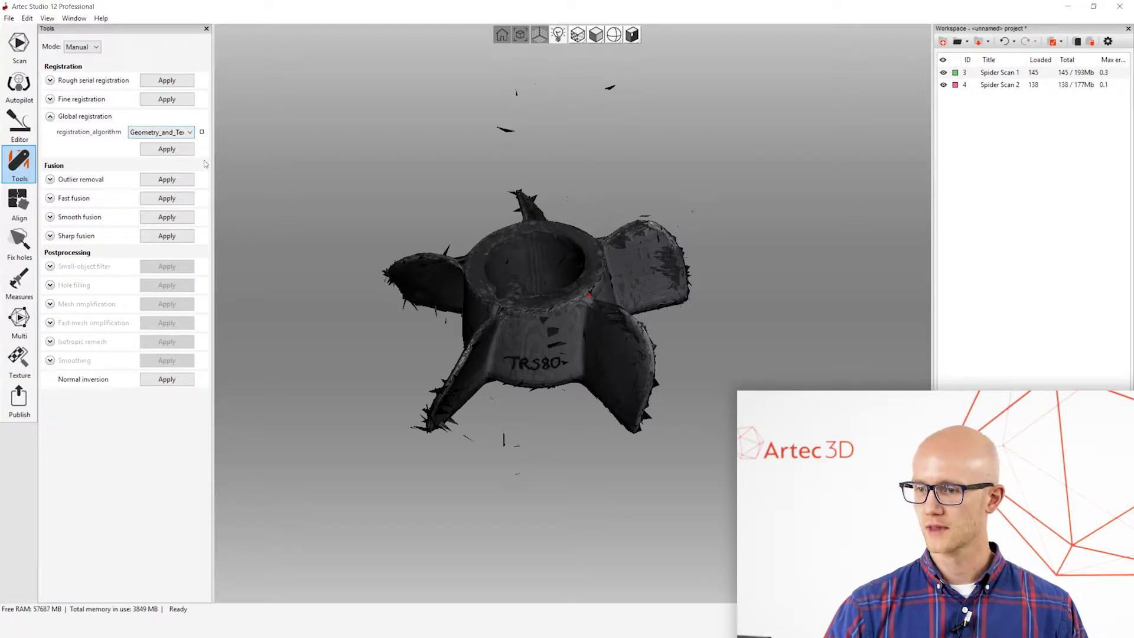
Try Geometry as the Global registration algorithm and reset it to the default geometry-and-texture option.
left_click(189, 133)
left_click(164, 143)
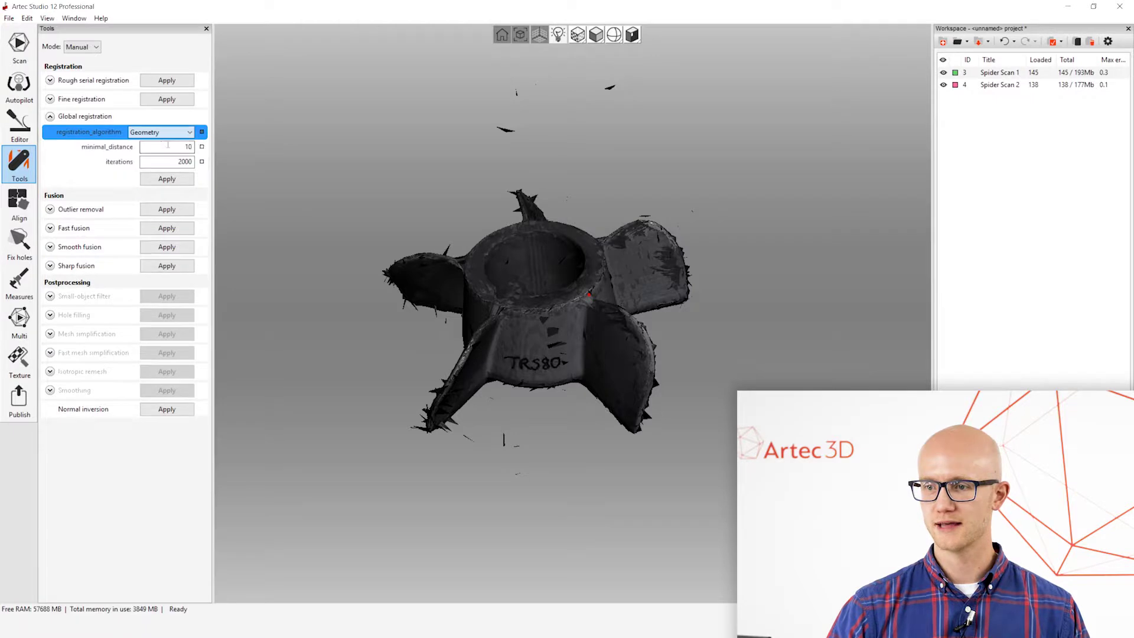
left_click(202, 132)
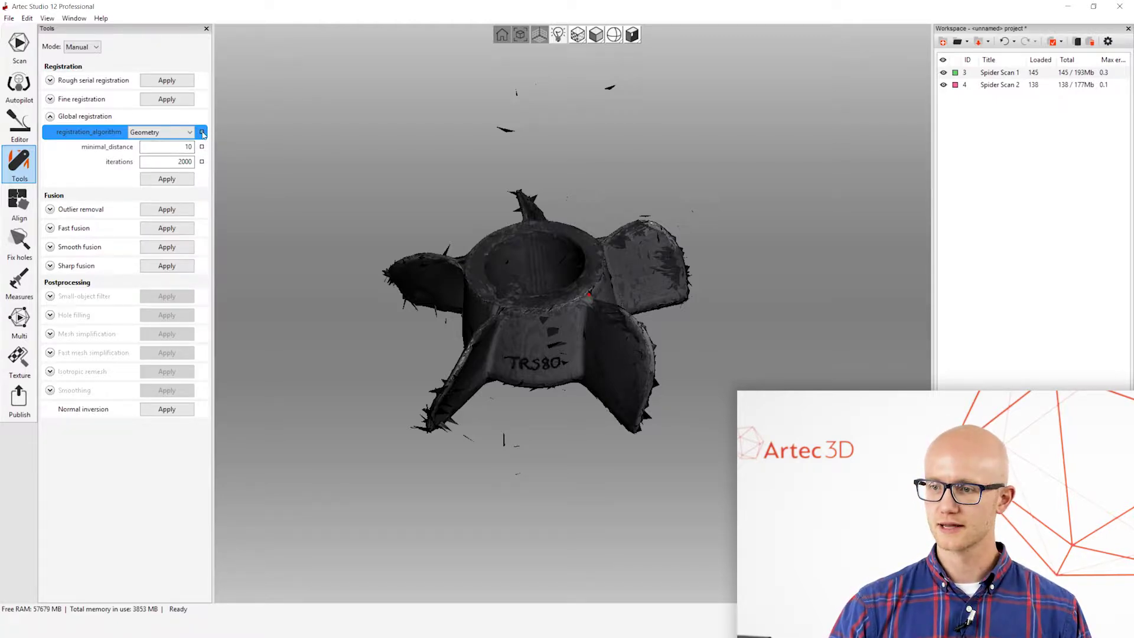
left_click(202, 132)
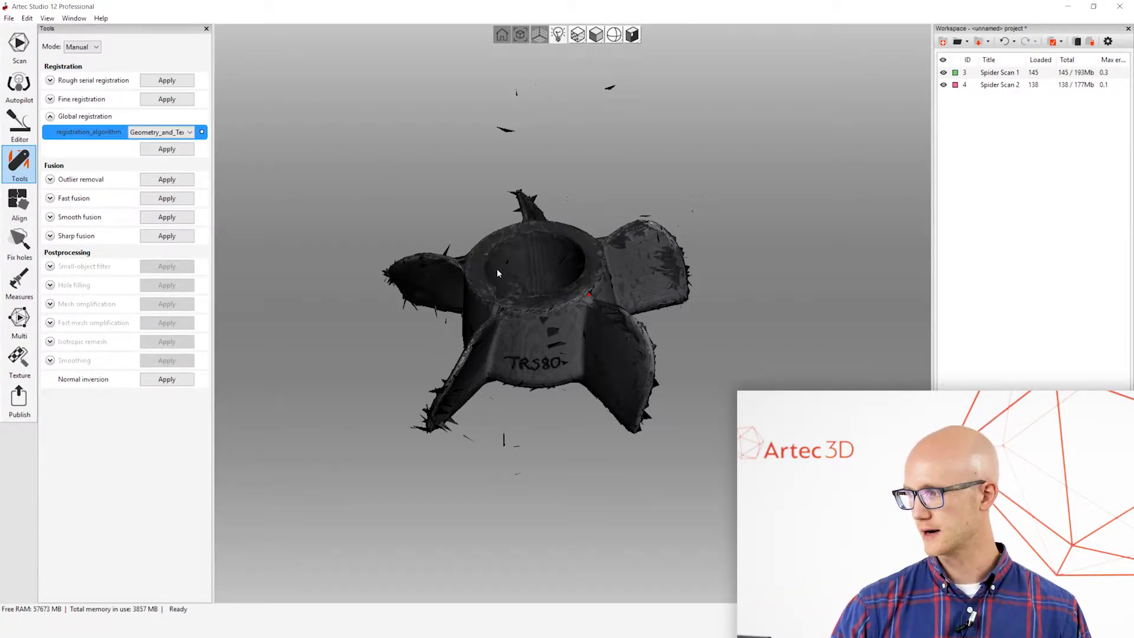
Run Global registration on both Spider scans with the geometry-and-texture algorithm and inspect the impeller.
left_click_drag(497, 273, 443, 277)
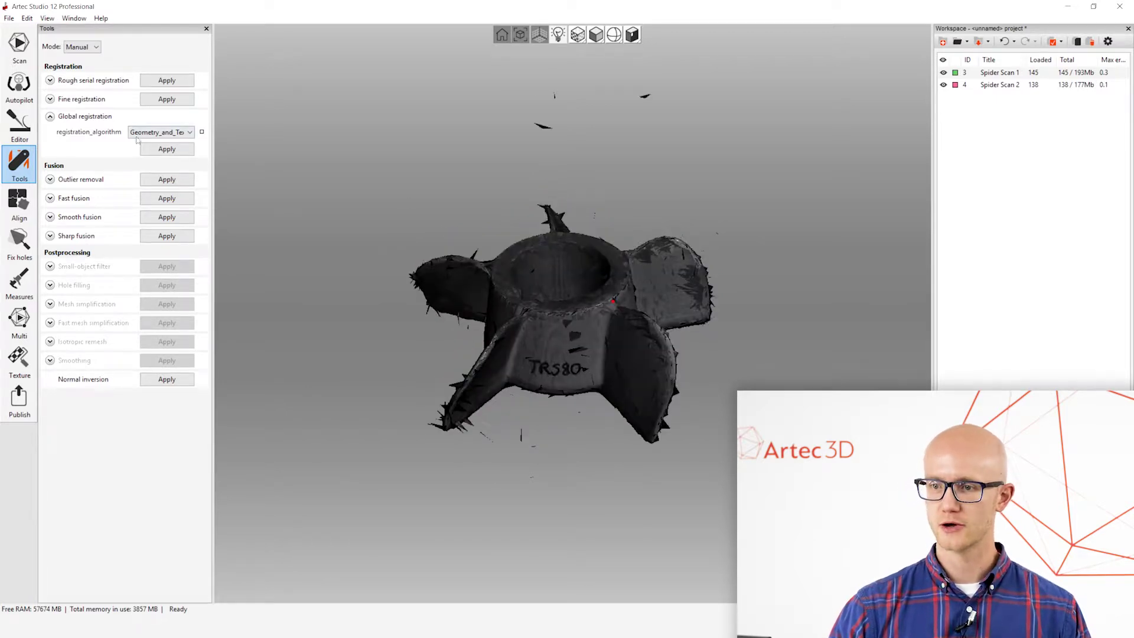
left_click(167, 150)
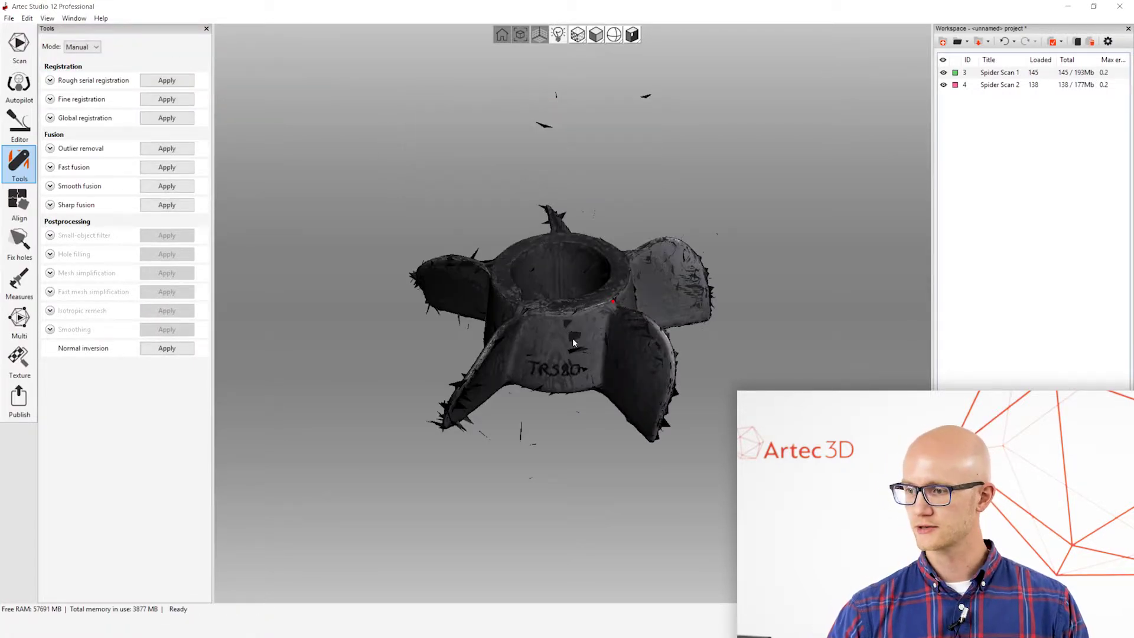
mouse_move(572, 338)
left_mouse_down()
mouse_move(483, 309)
mouse_move(561, 314)
mouse_move(565, 347)
mouse_move(678, 292)
mouse_move(679, 342)
mouse_move(579, 339)
mouse_move(579, 354)
left_mouse_up()
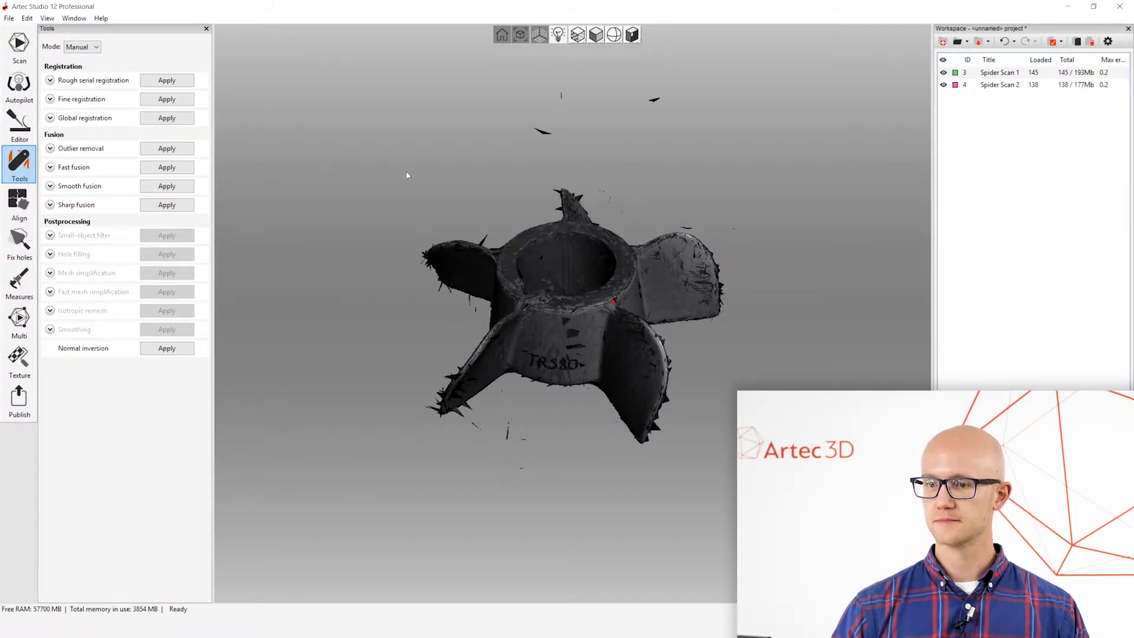
Open the Outlier removal settings and check the Max error of both scans, narrowing the Title column to show it fully.
left_click(49, 149)
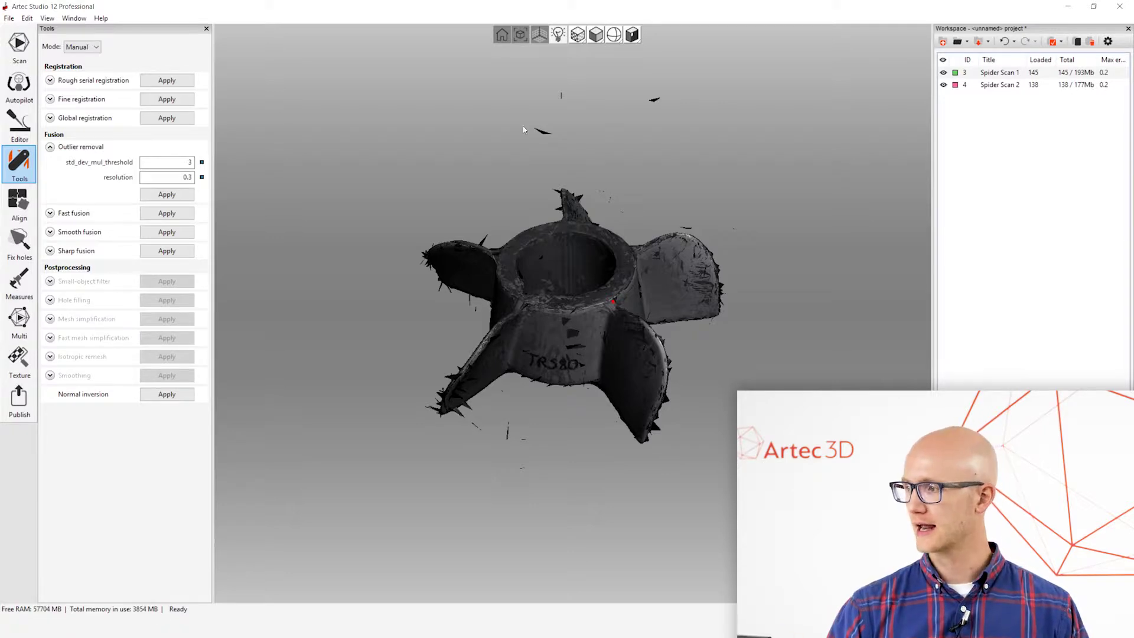
left_click_drag(1027, 60, 1018, 60)
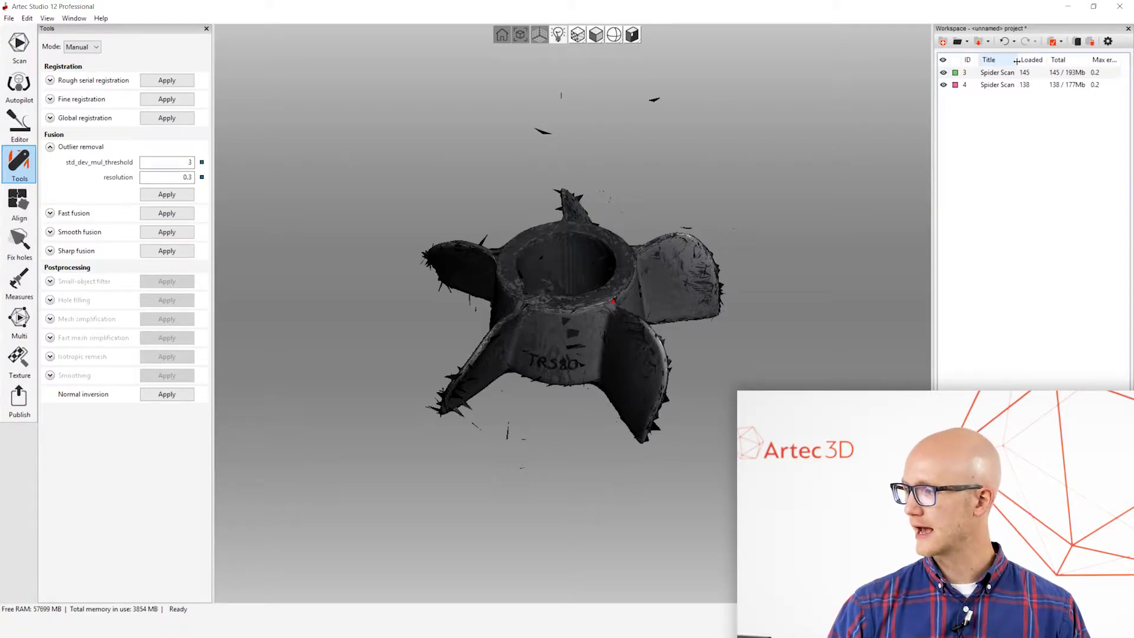
left_click(1097, 76)
left_click(1098, 86)
left_click(1104, 76)
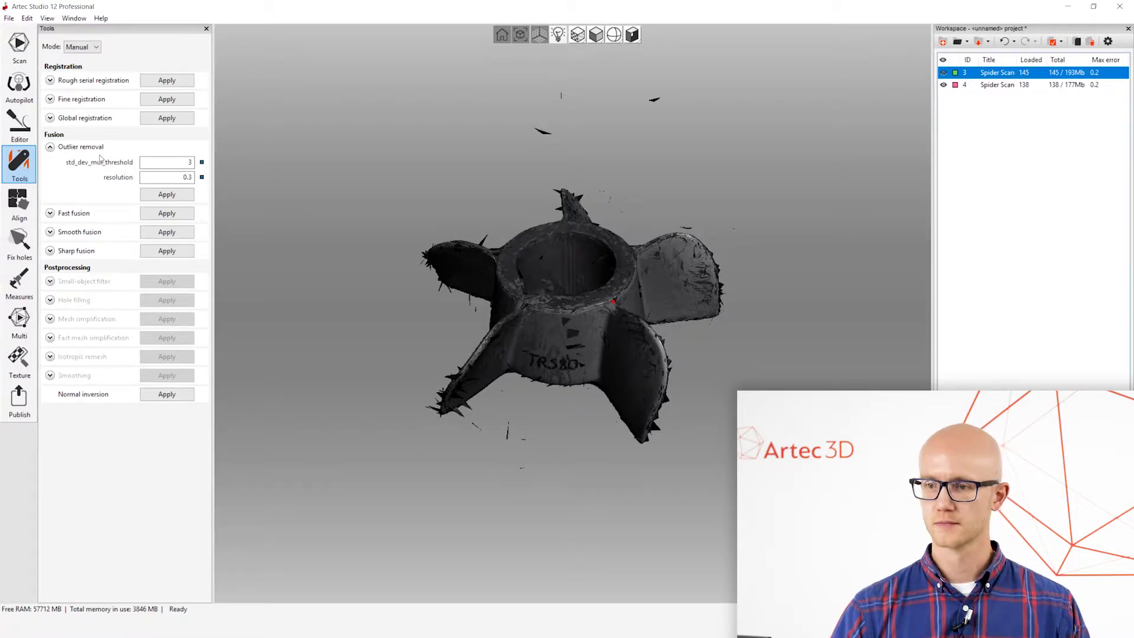
Run Outlier removal on both scans with std_dev_mul_threshold 3 and resolution 0.3.
left_click(177, 177)
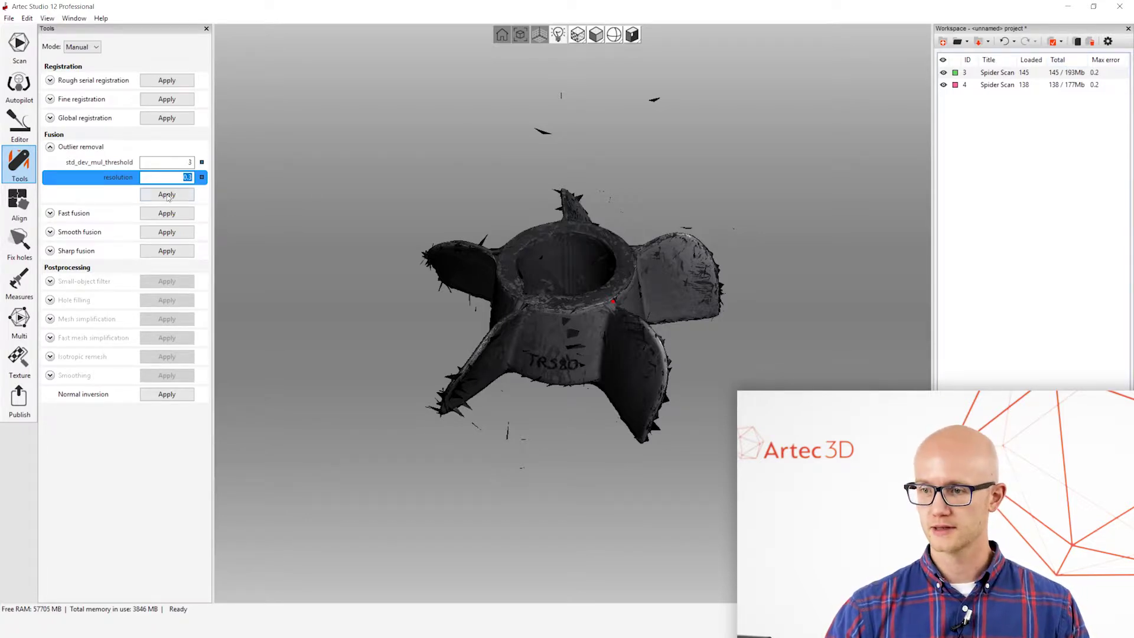
left_click(176, 177)
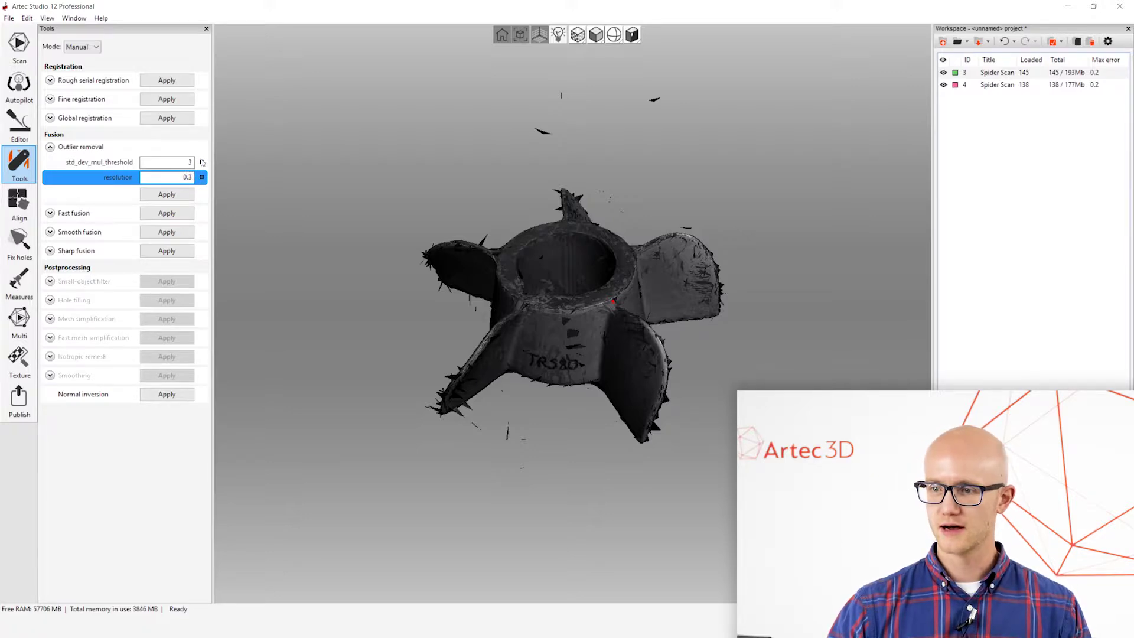
left_click(186, 163)
left_click(183, 178)
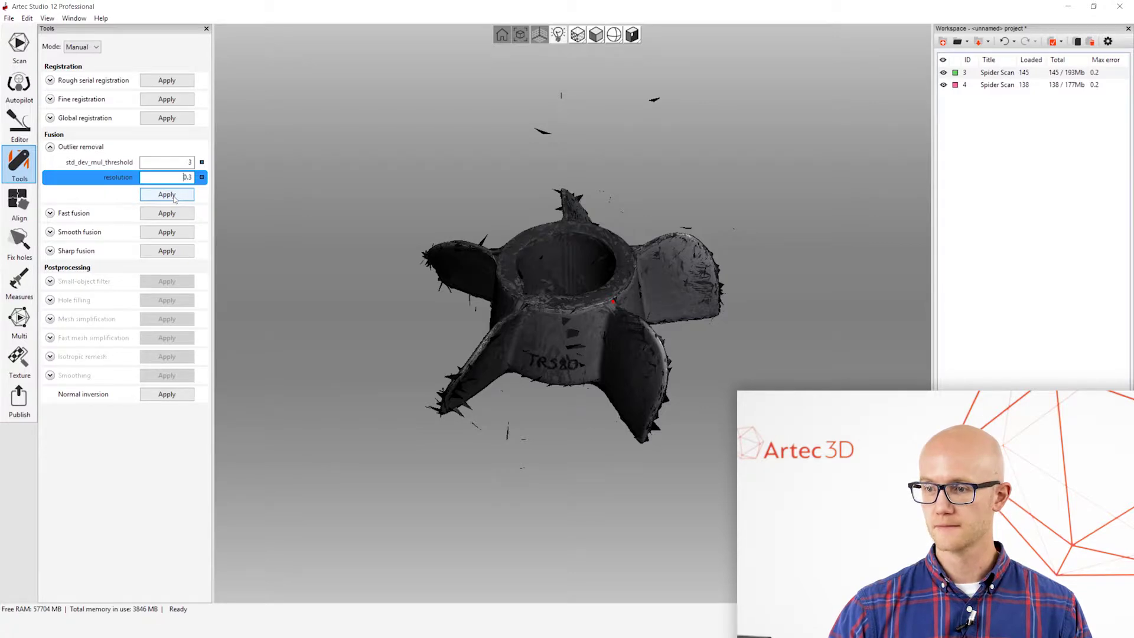
left_click(175, 198)
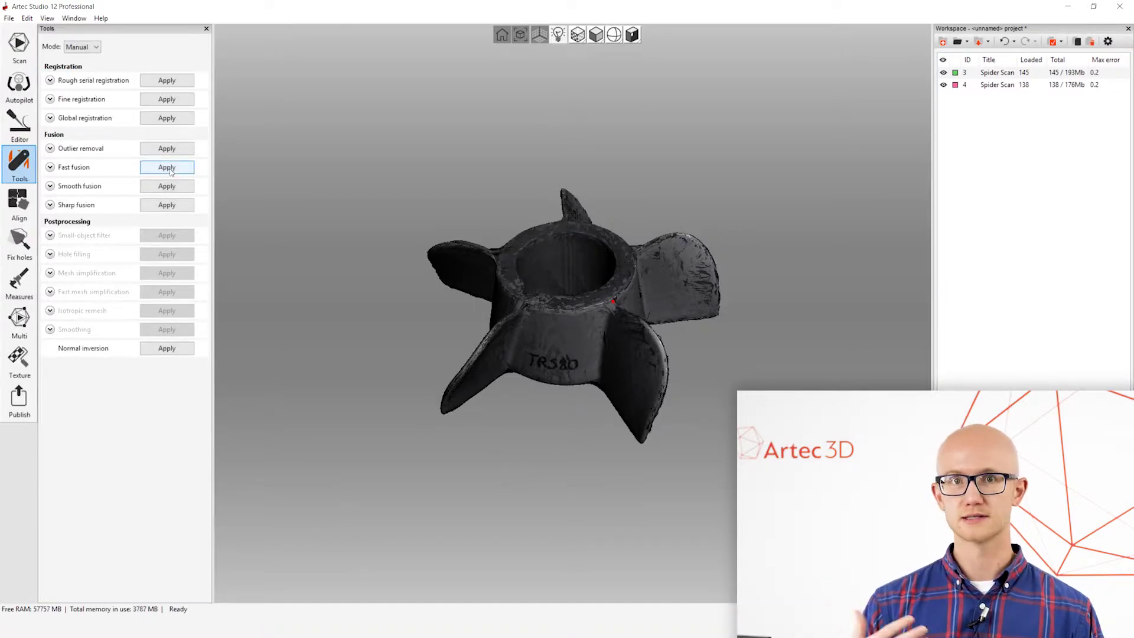
Compare the impeller before and after outlier removal by undoing and redoing the operation.
left_click_drag(674, 407, 610, 365)
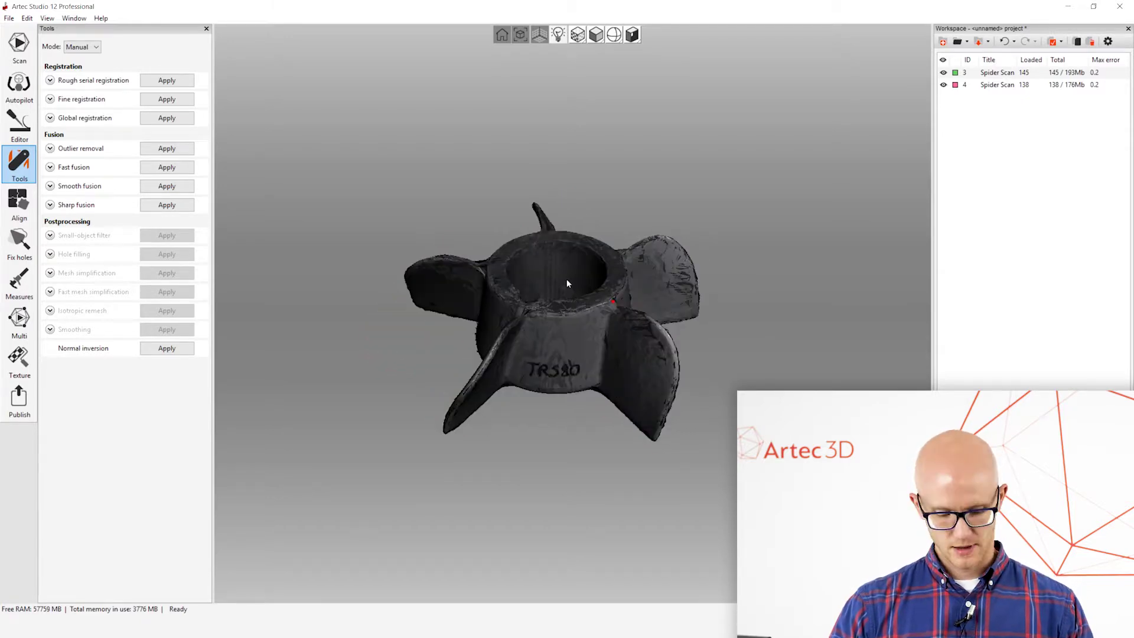
left_click_drag(566, 282, 647, 213)
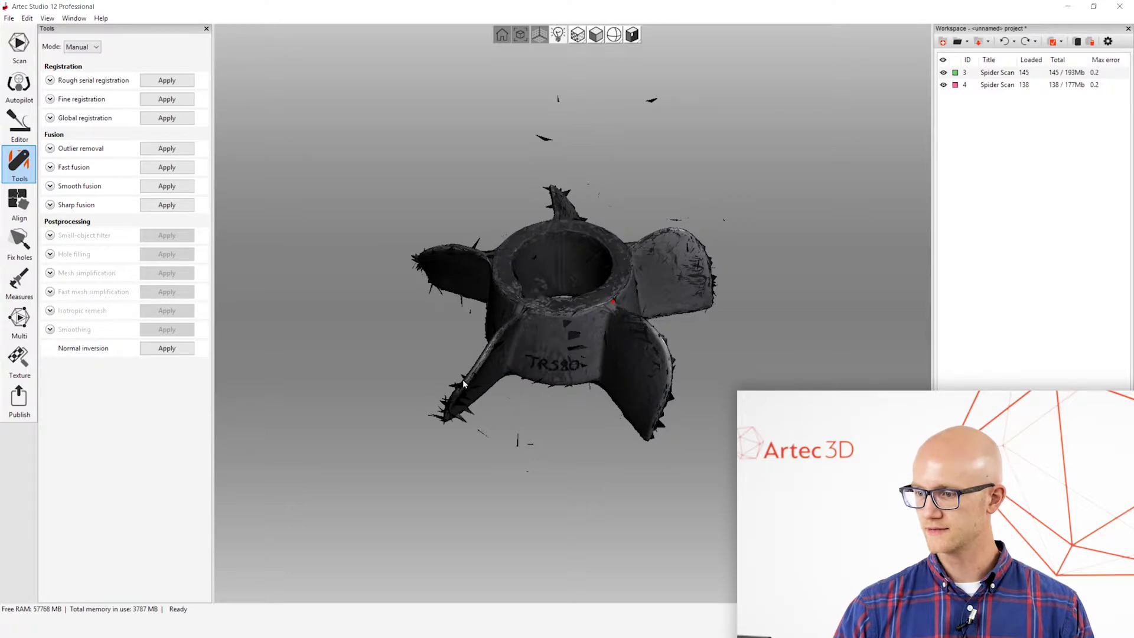
key("ctrl+y")
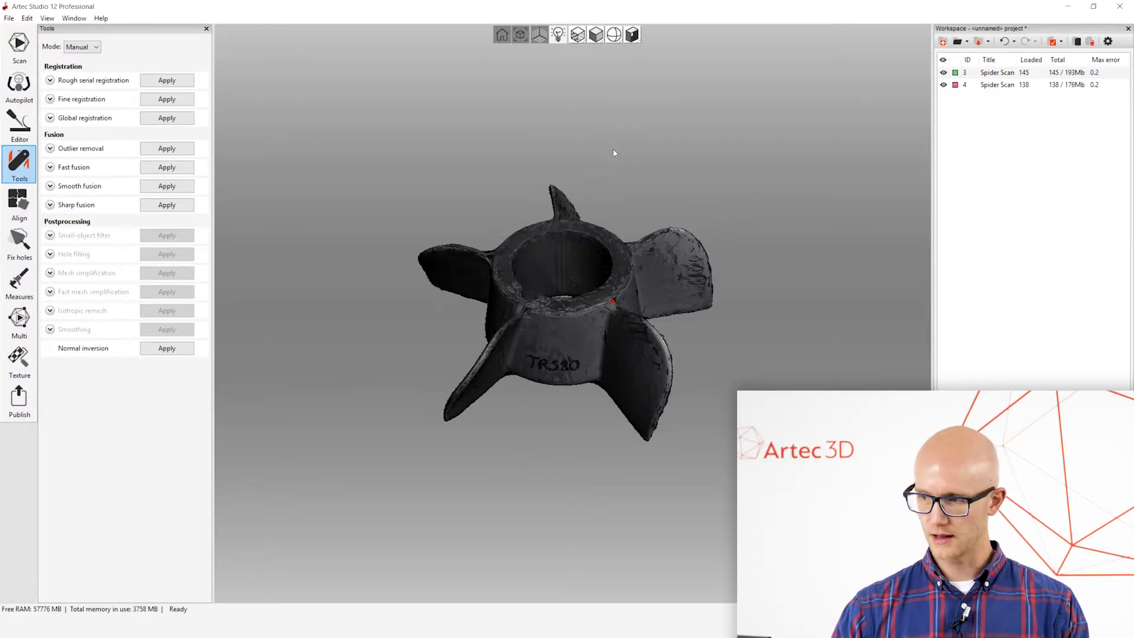
left_click_drag(625, 330, 540, 269)
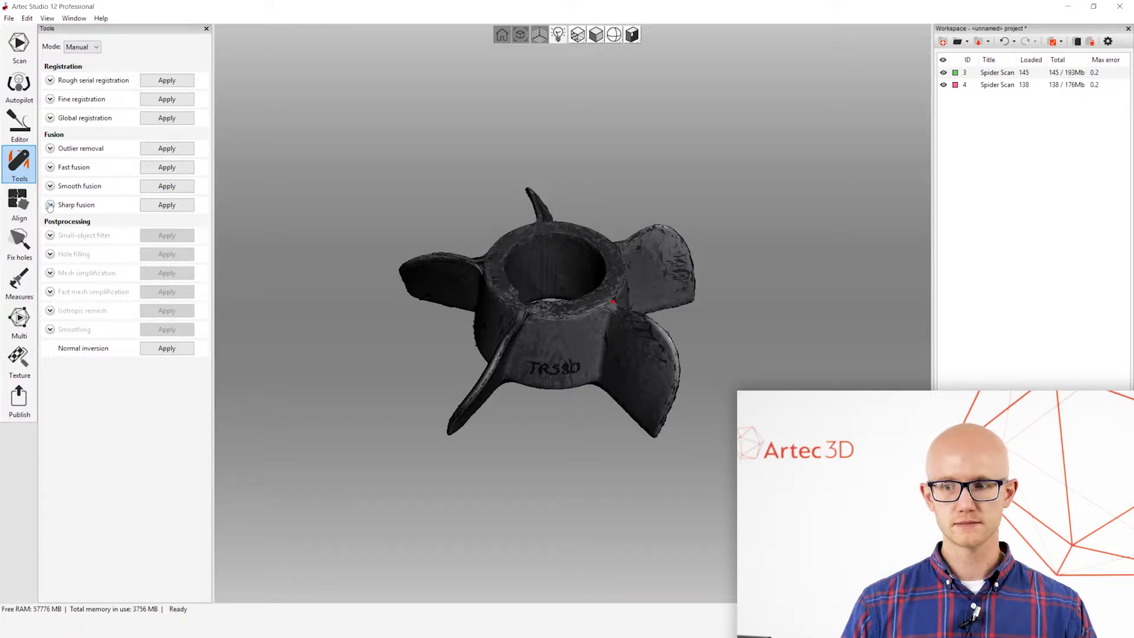
Open the Sharp fusion settings and review the resolution and the available Fill_holes options.
left_click(1034, 83)
left_click(1034, 73)
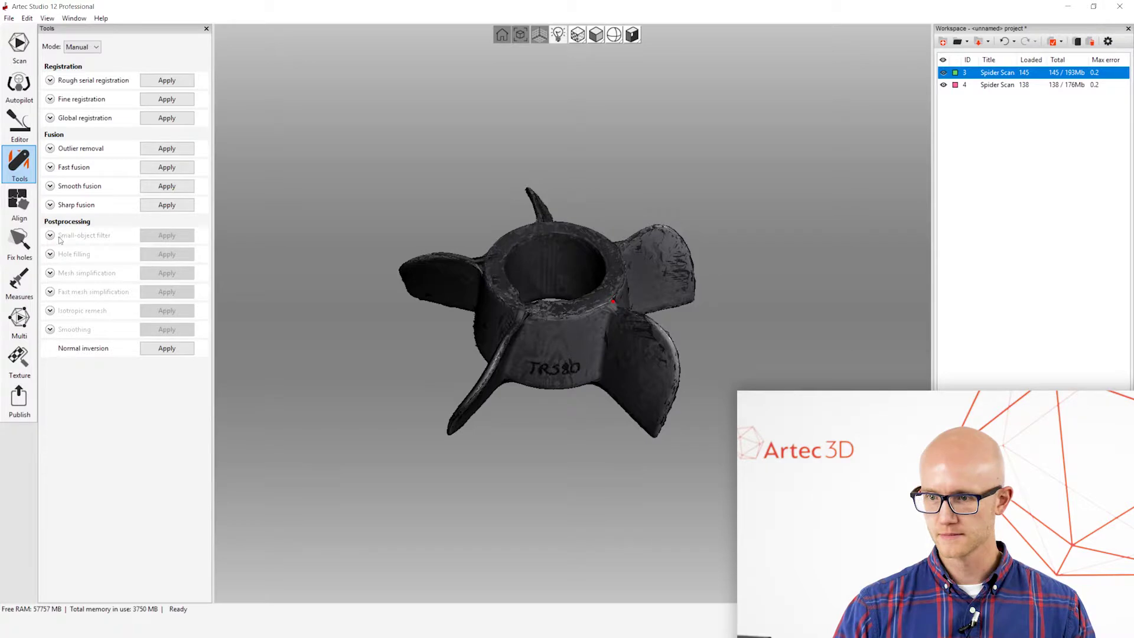
left_click(51, 207)
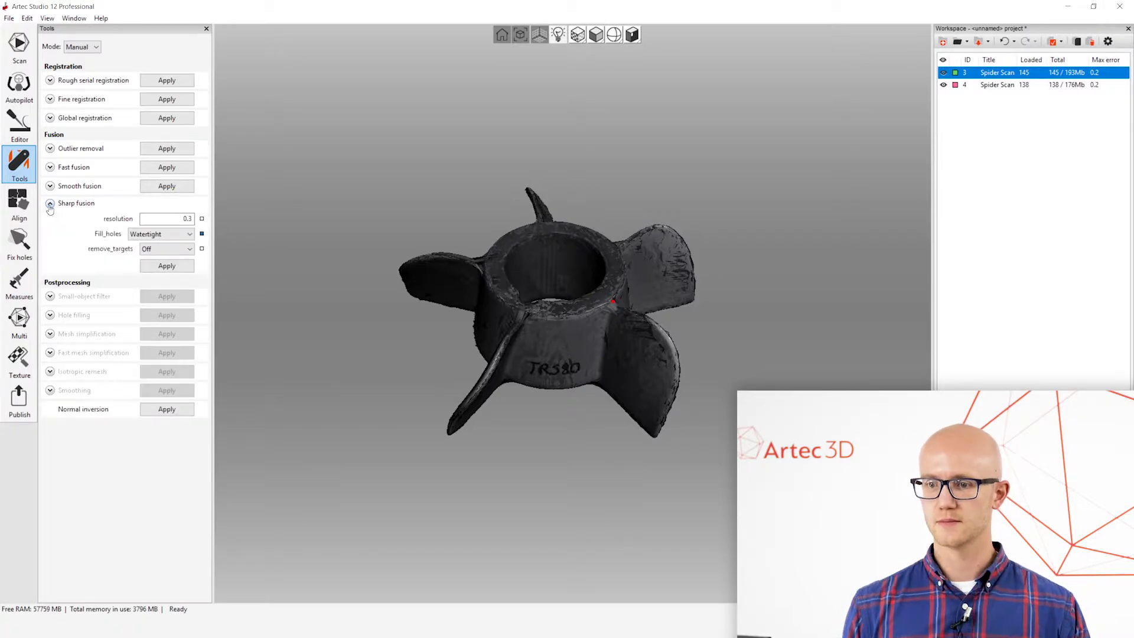
left_click(176, 218)
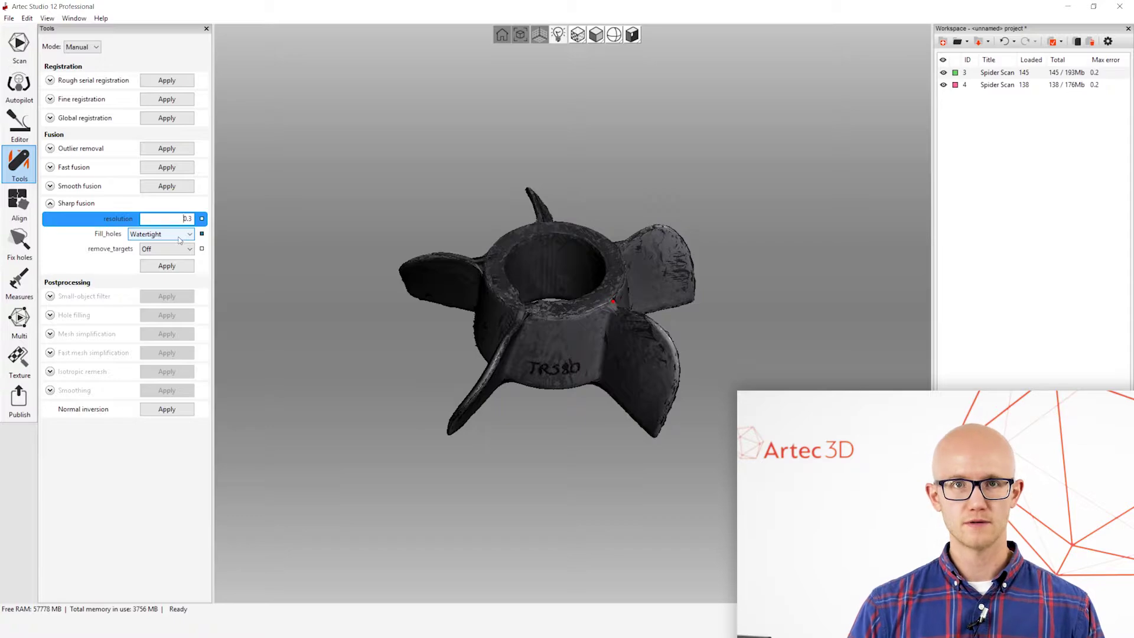
left_click_drag(667, 283, 557, 412)
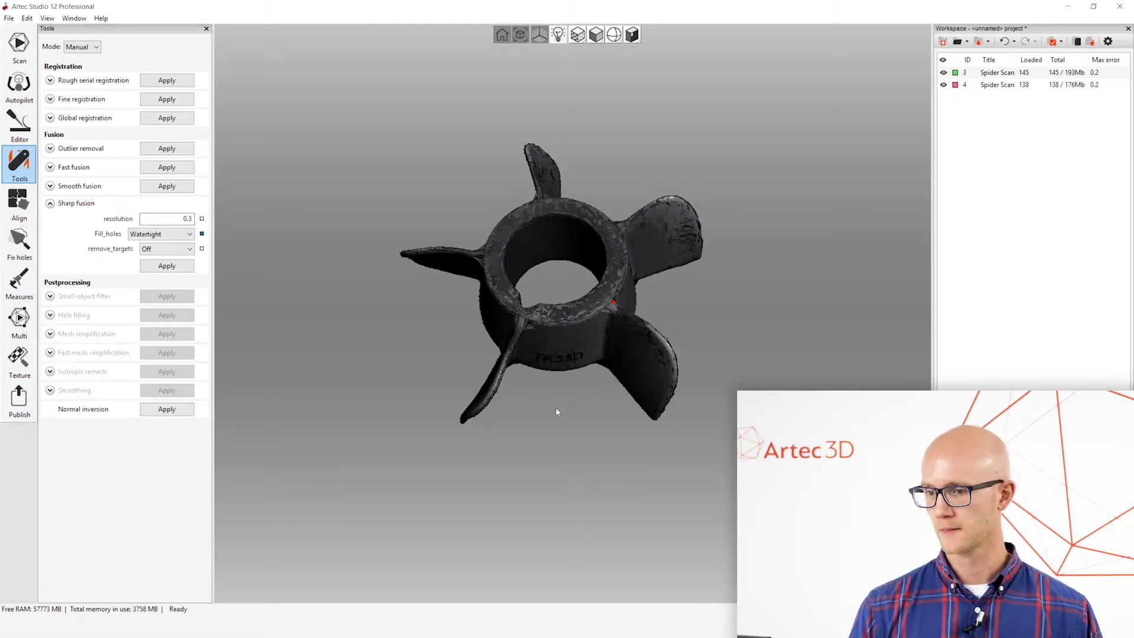
left_click(185, 235)
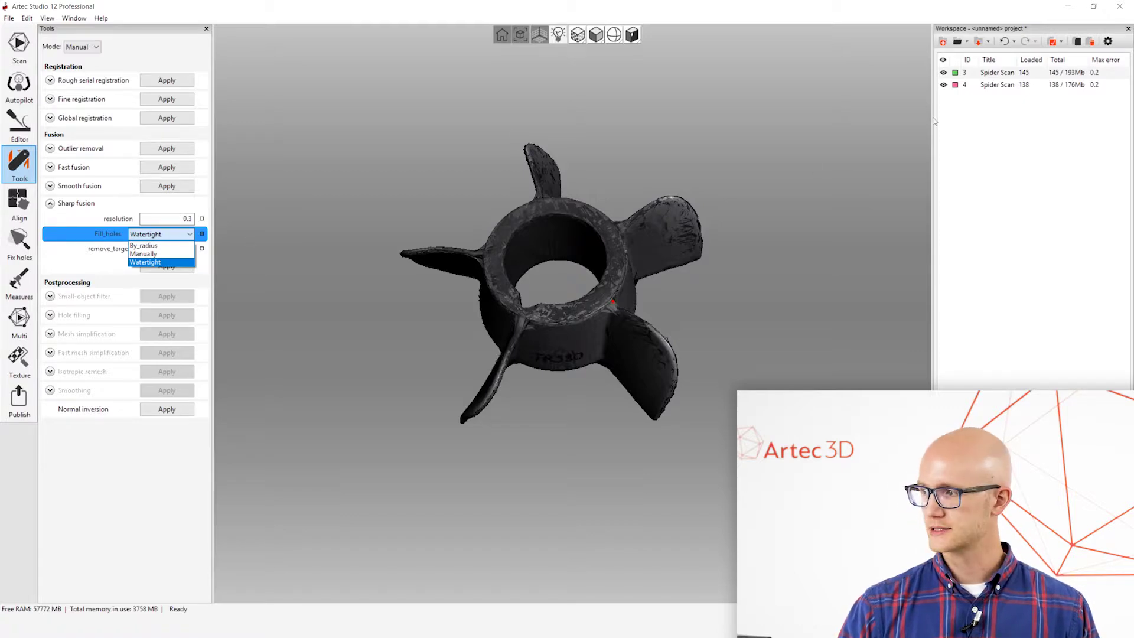
Hide the second Spider scan, examine the remaining scan of the impeller from other angles, and show the hidden scan again.
left_click(944, 89)
left_click(944, 86)
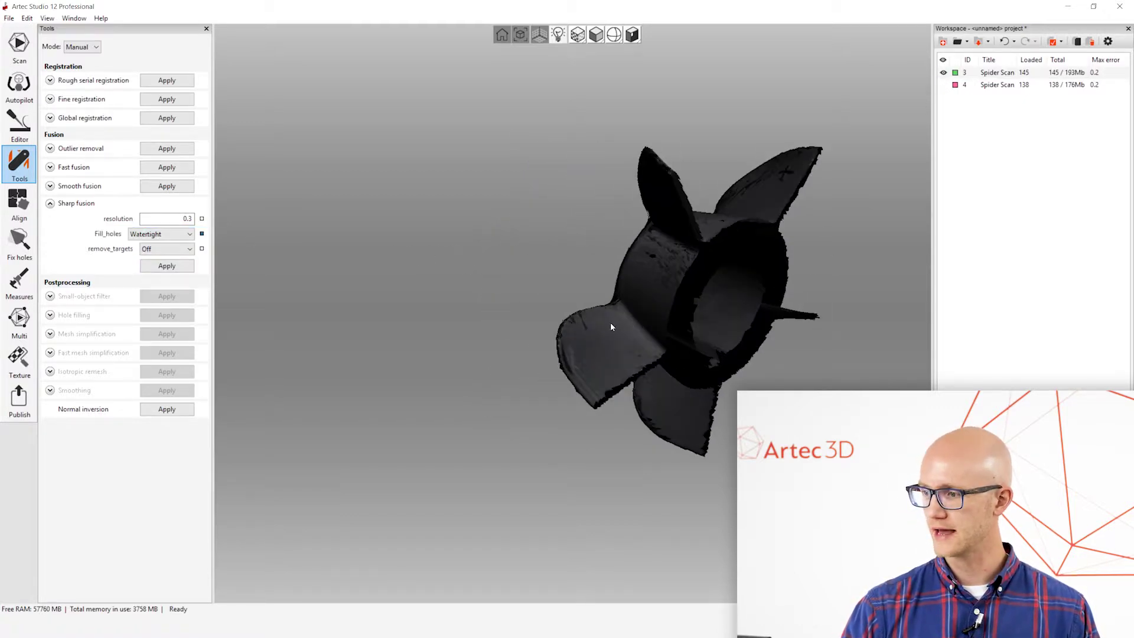
left_click_drag(608, 324, 762, 277)
left_click(943, 85)
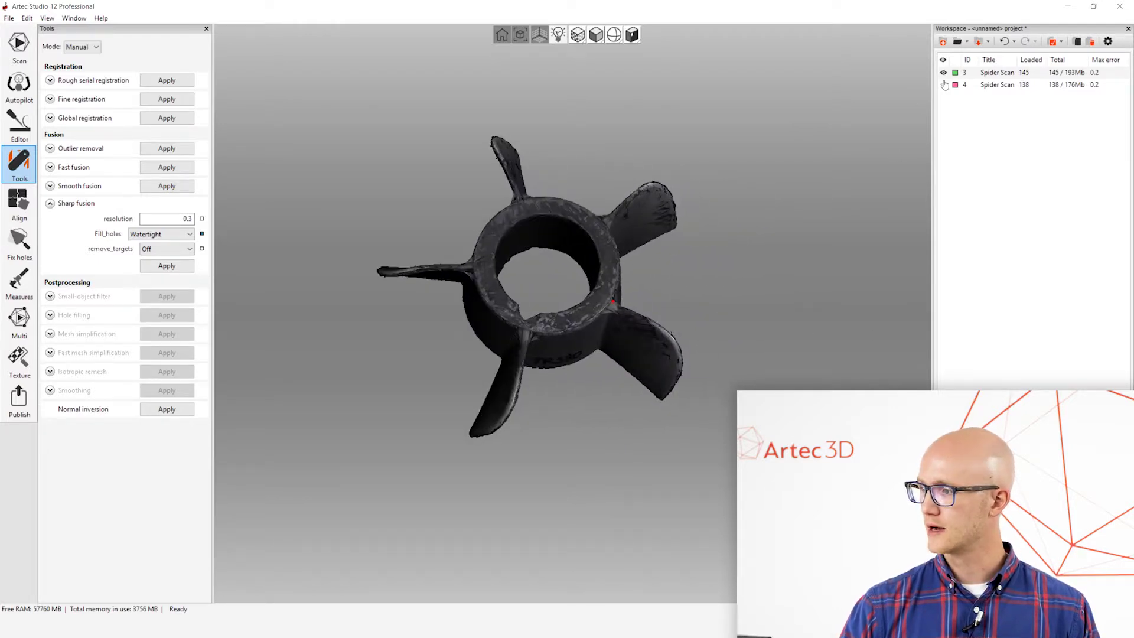
left_click(969, 72)
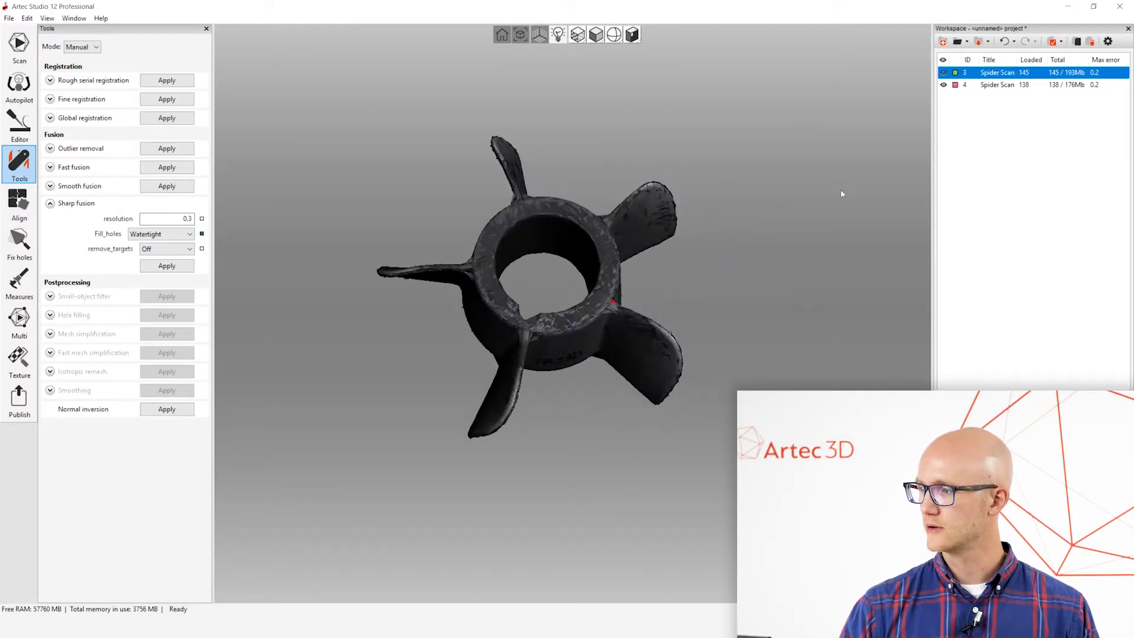
Switch the Sharp fusion Fill_holes option to By_radius.
left_click(171, 219)
left_click(161, 234)
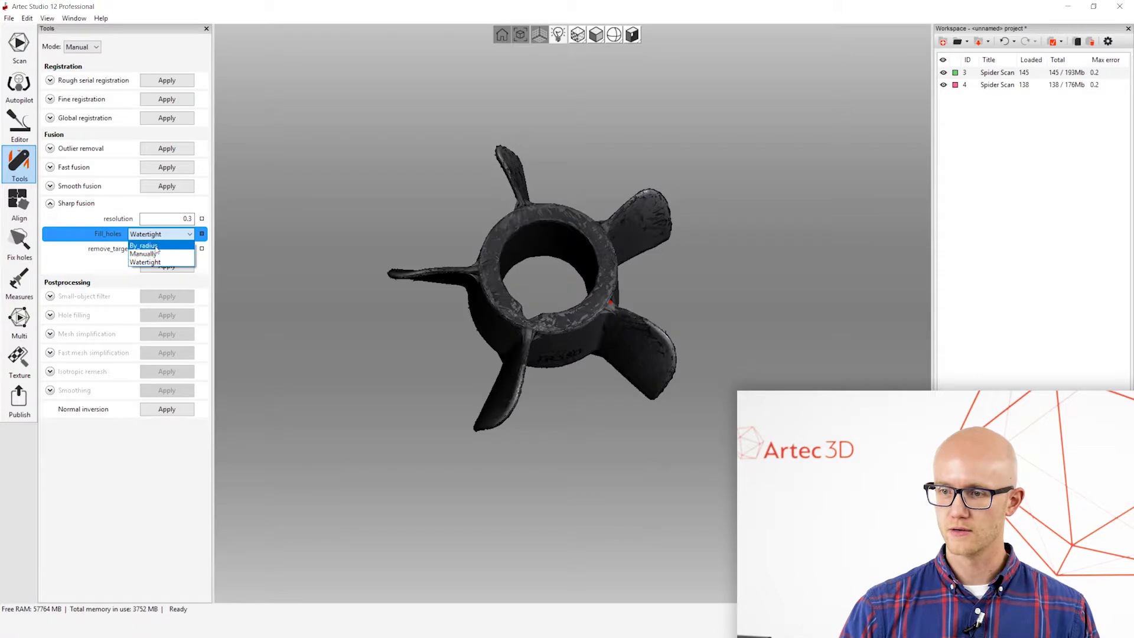
left_click(153, 245)
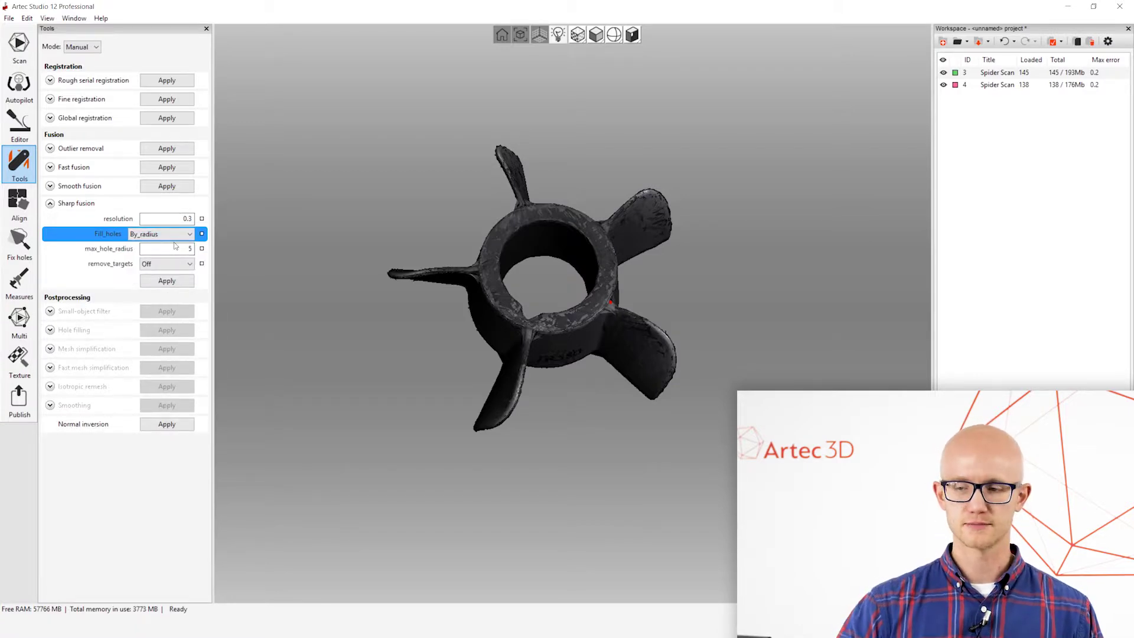
Run Sharp fusion on both Spider scans with resolution 0.3, Fill_holes set to Watertight and remove_targets off, and inspect the fused impeller.
left_click(177, 234)
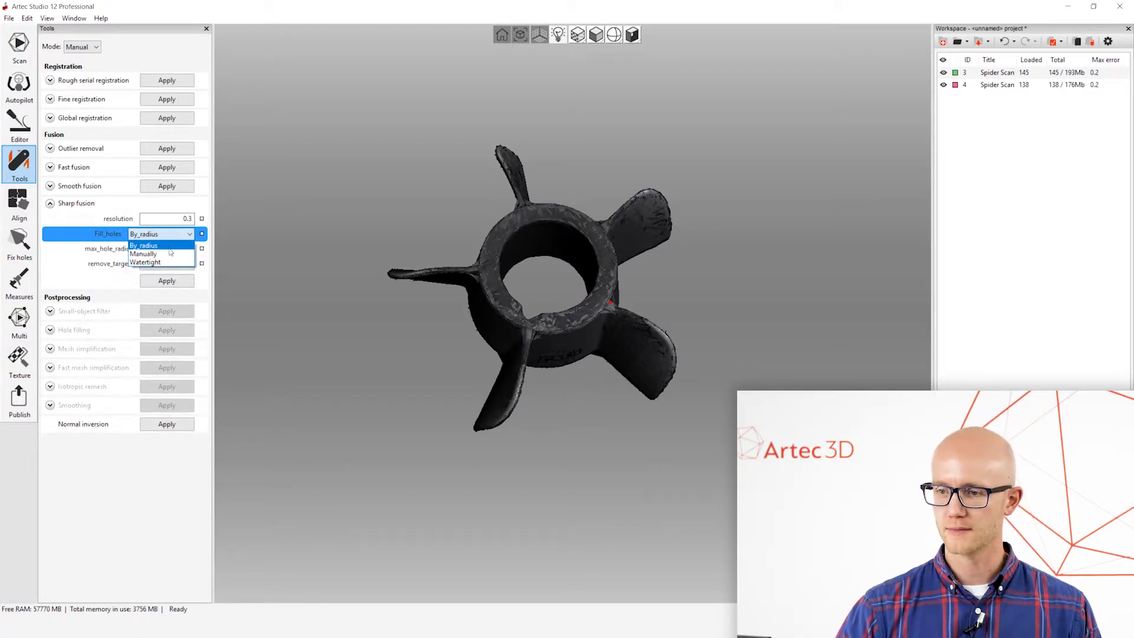
left_click(167, 262)
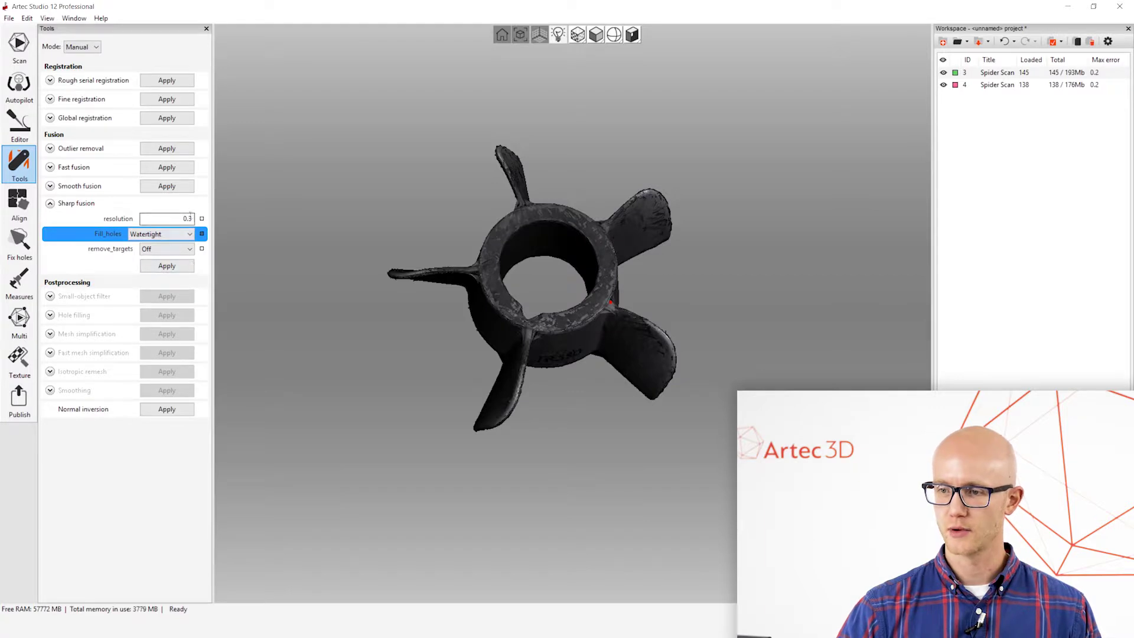
left_click(181, 267)
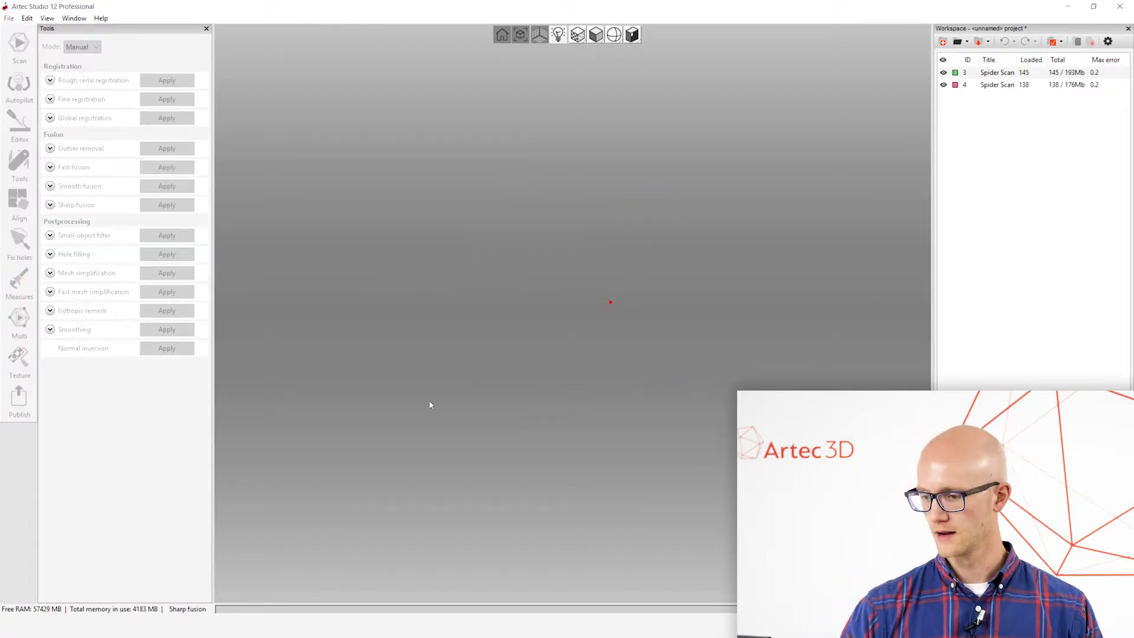
left_click(478, 612)
left_click_drag(541, 116, 373, 73)
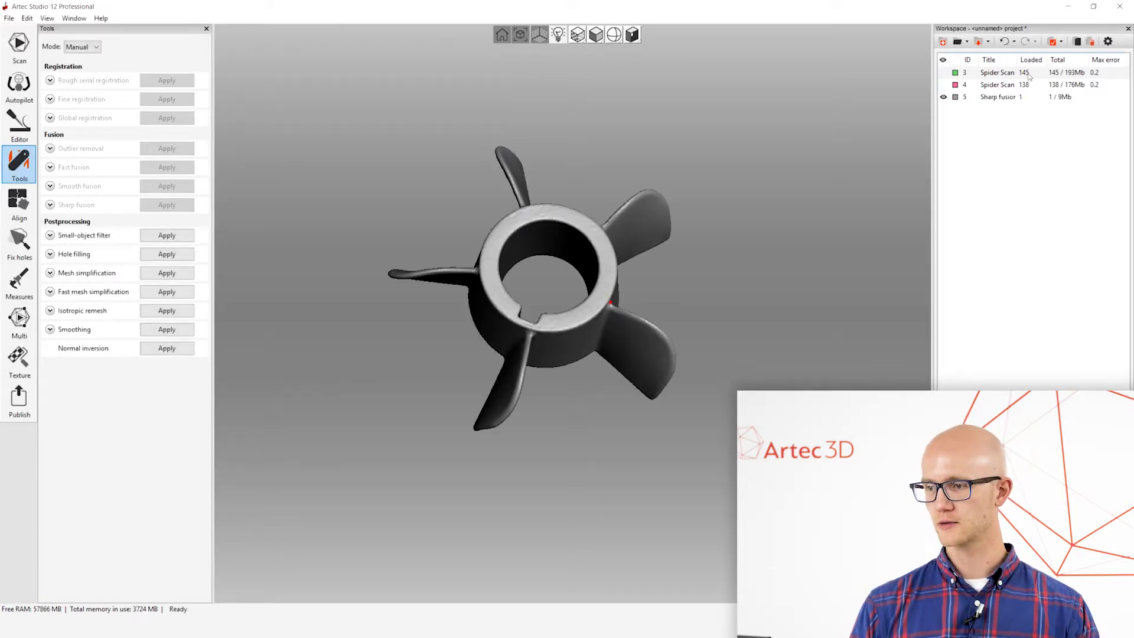
left_click_drag(602, 387, 492, 251)
left_click_drag(630, 271, 407, 281)
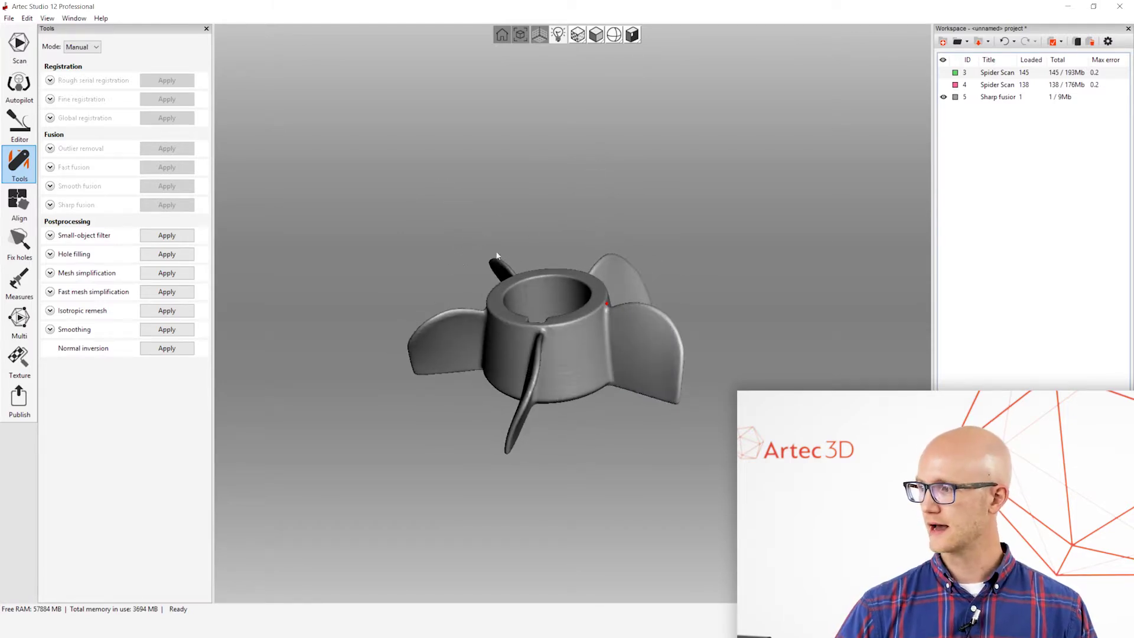
Widen the Title column to show the full names and check the polygon count of the fused model.
left_click(1003, 97)
left_click_drag(1018, 59, 1036, 63)
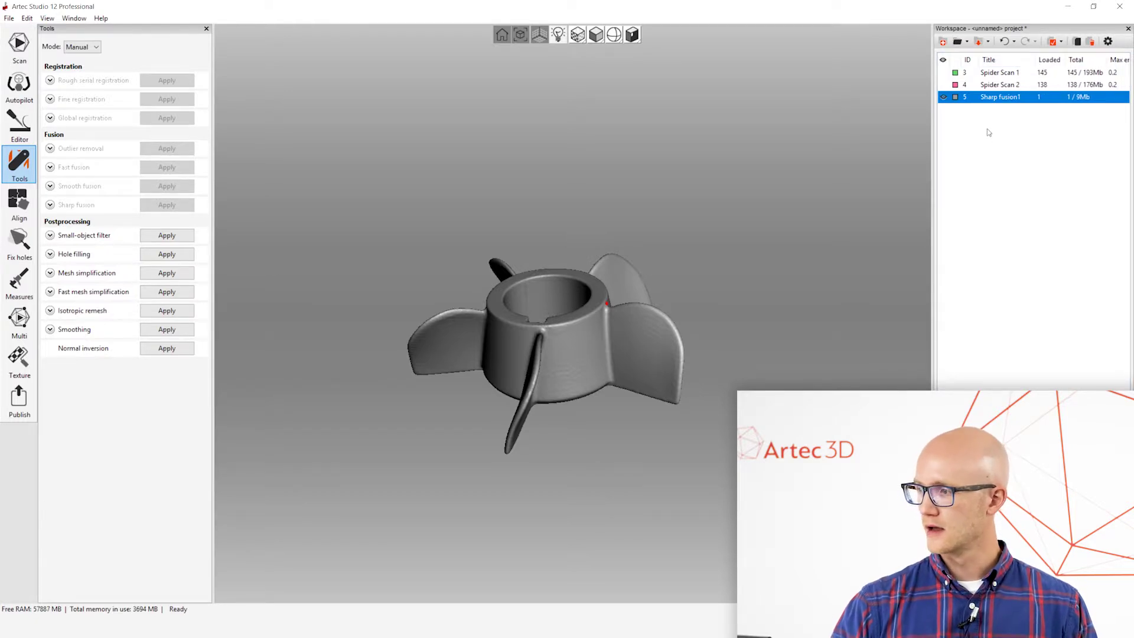
double_click(994, 99)
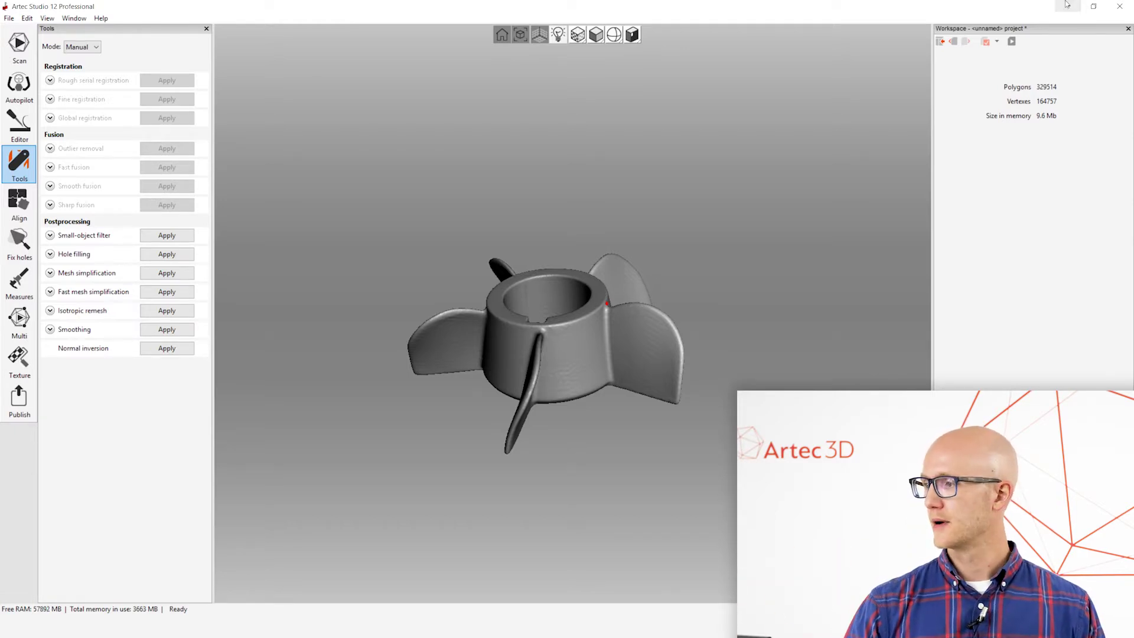
left_click(941, 45)
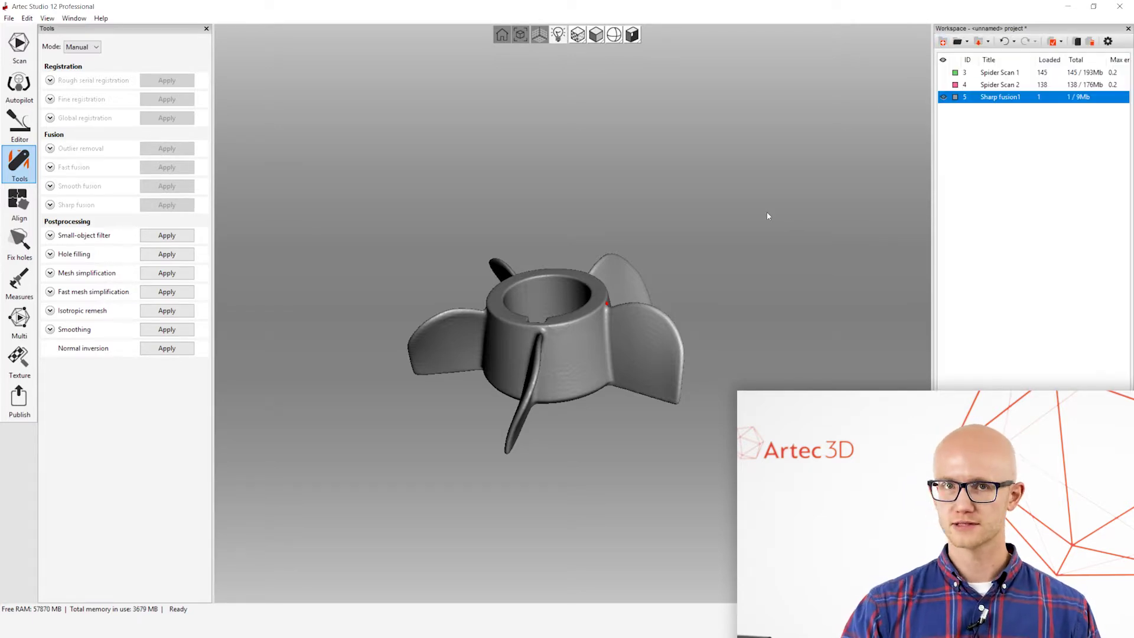
Run the Small-object filter on the fused impeller in the mode that leaves only the biggest objects, and inspect the mesh.
left_click_drag(528, 206, 438, 283)
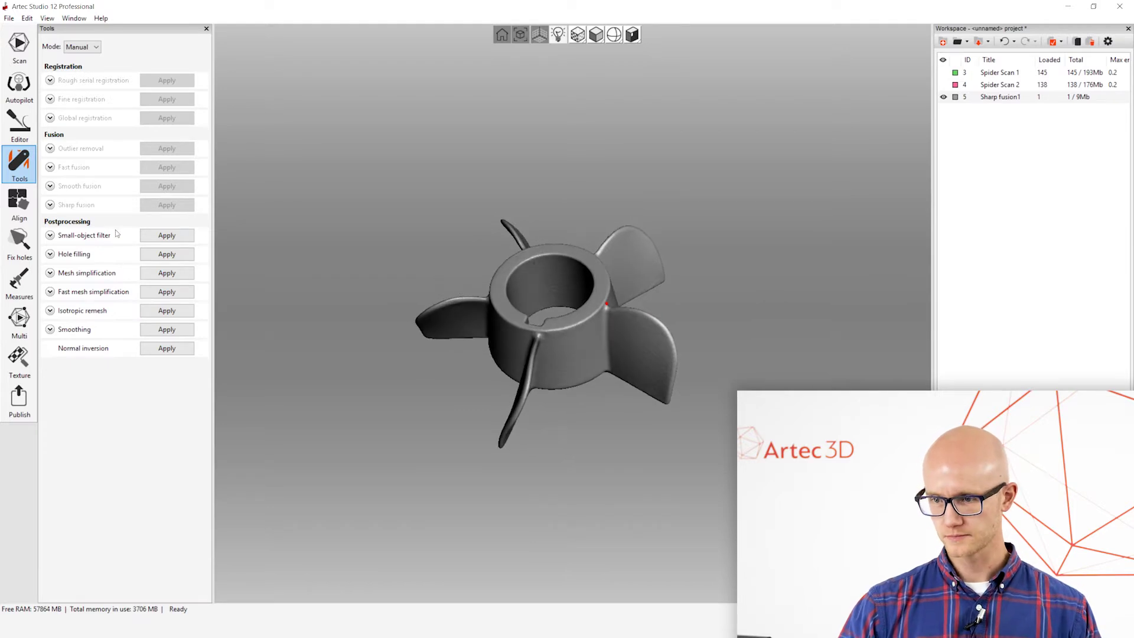
mouse_move(423, 312)
left_mouse_down()
mouse_move(487, 321)
mouse_move(437, 310)
left_mouse_up()
left_click(51, 236)
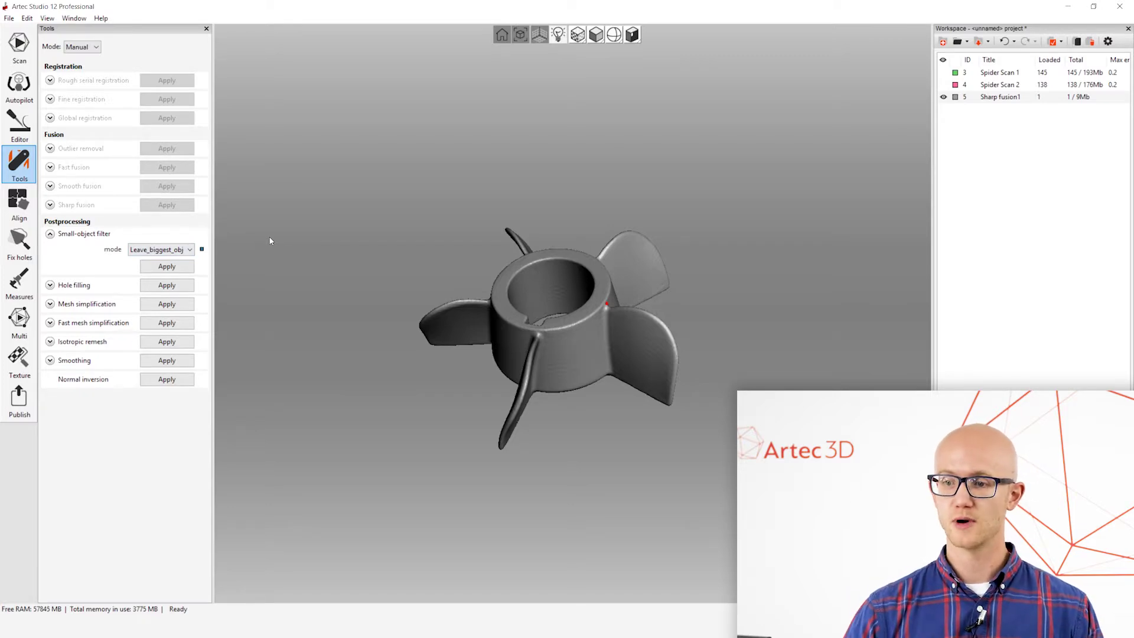
left_click(166, 266)
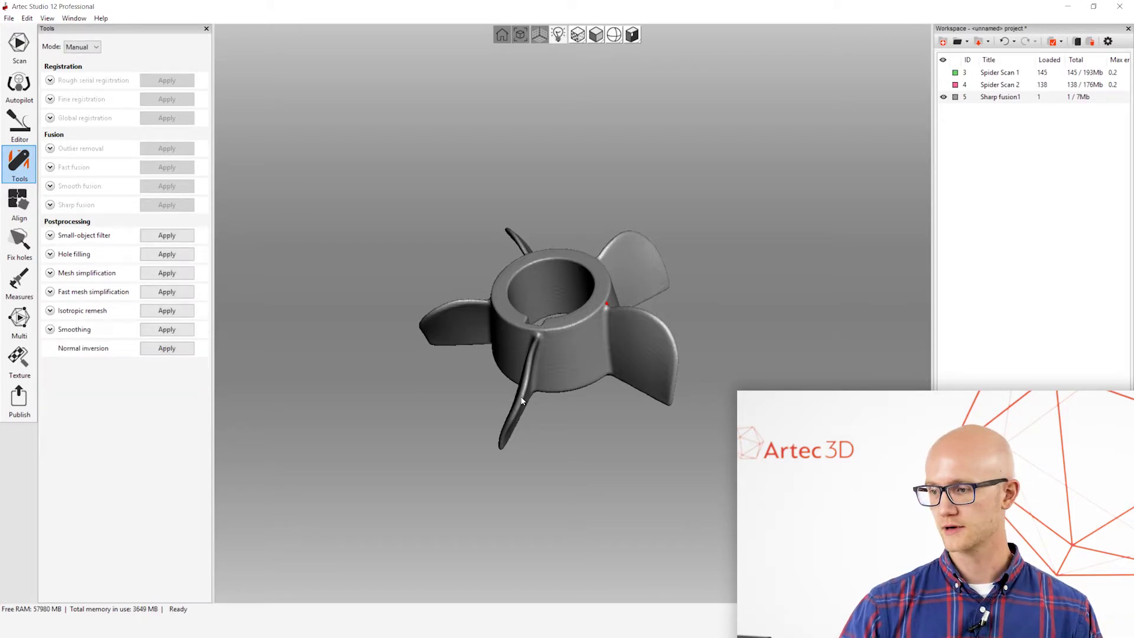
left_click_drag(521, 400, 561, 420)
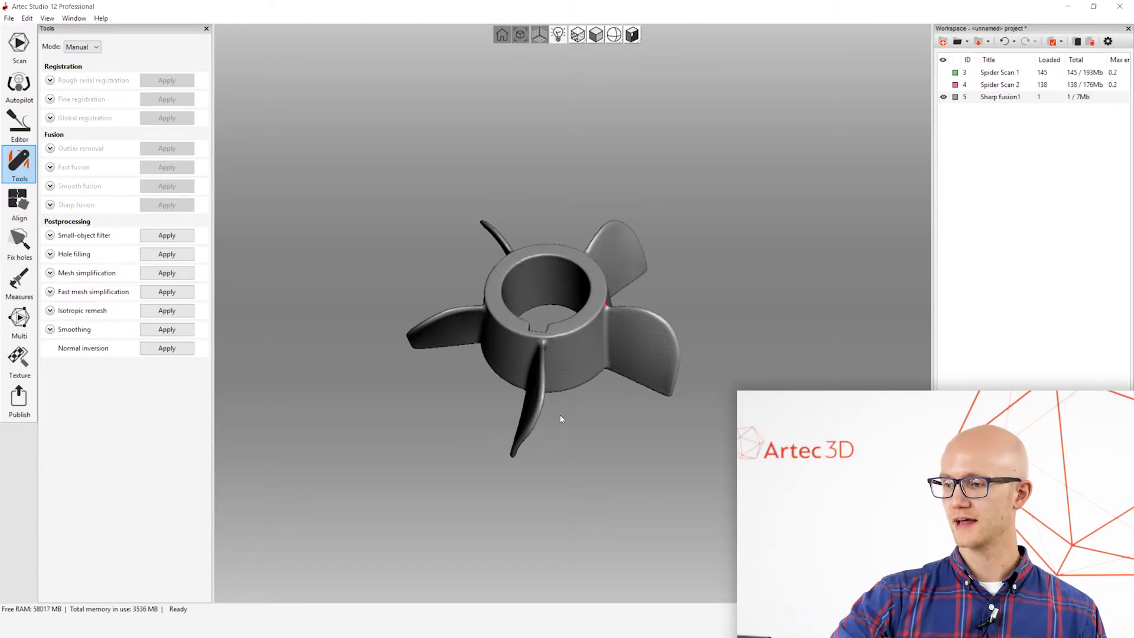
left_click_drag(545, 279, 541, 288)
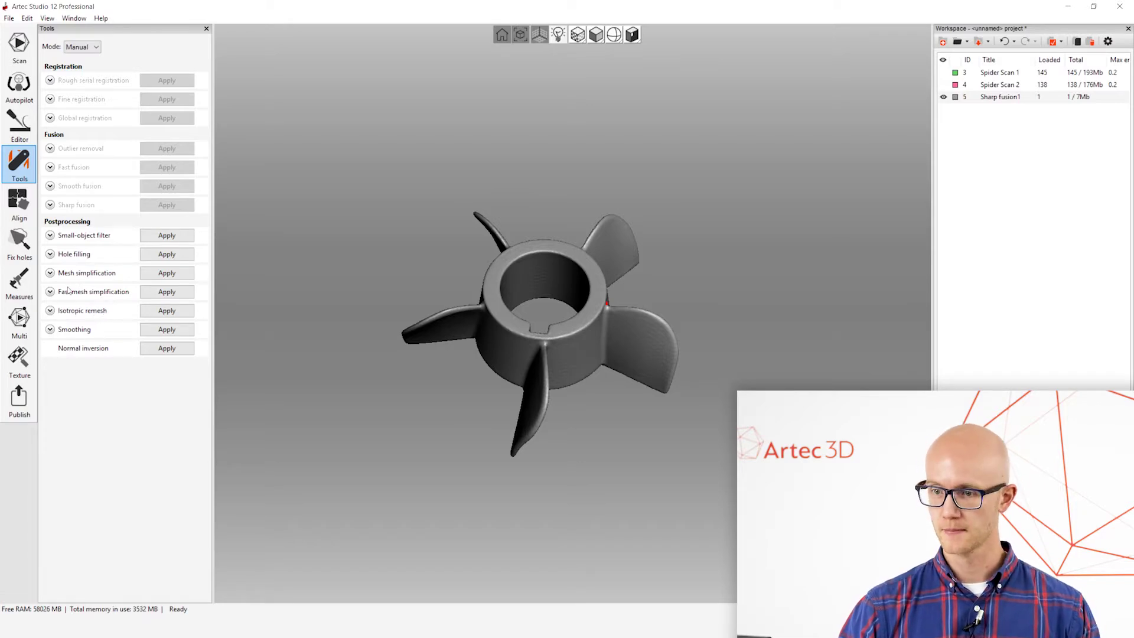
Run Fast mesh simplification on the fused impeller with tri_num 200000 and force_constraints off.
left_click(49, 292)
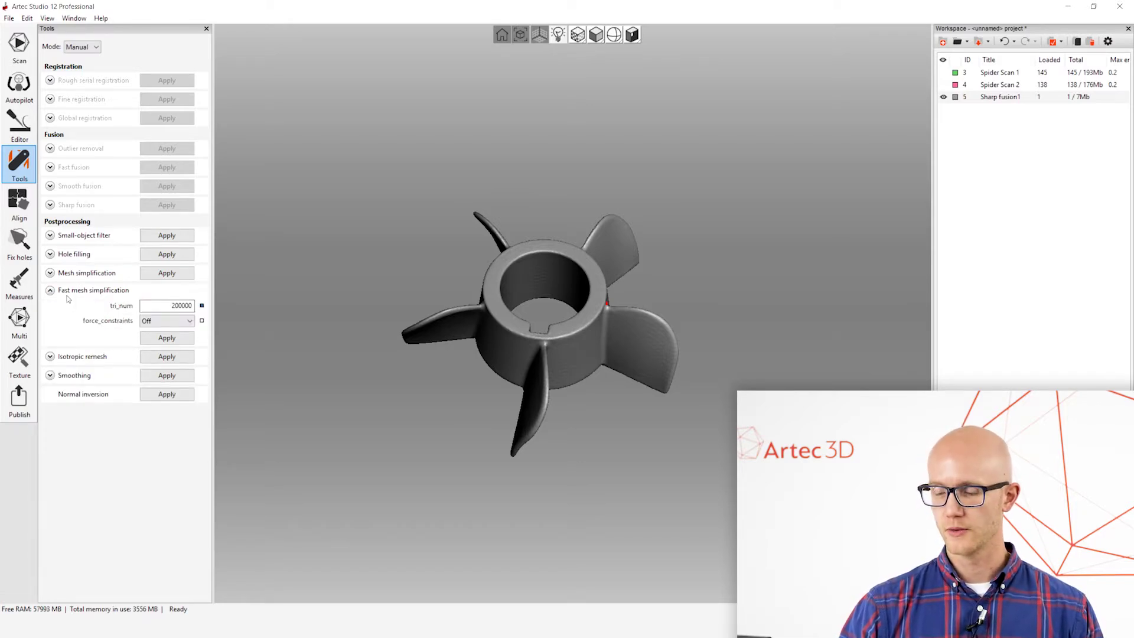
double_click(167, 305)
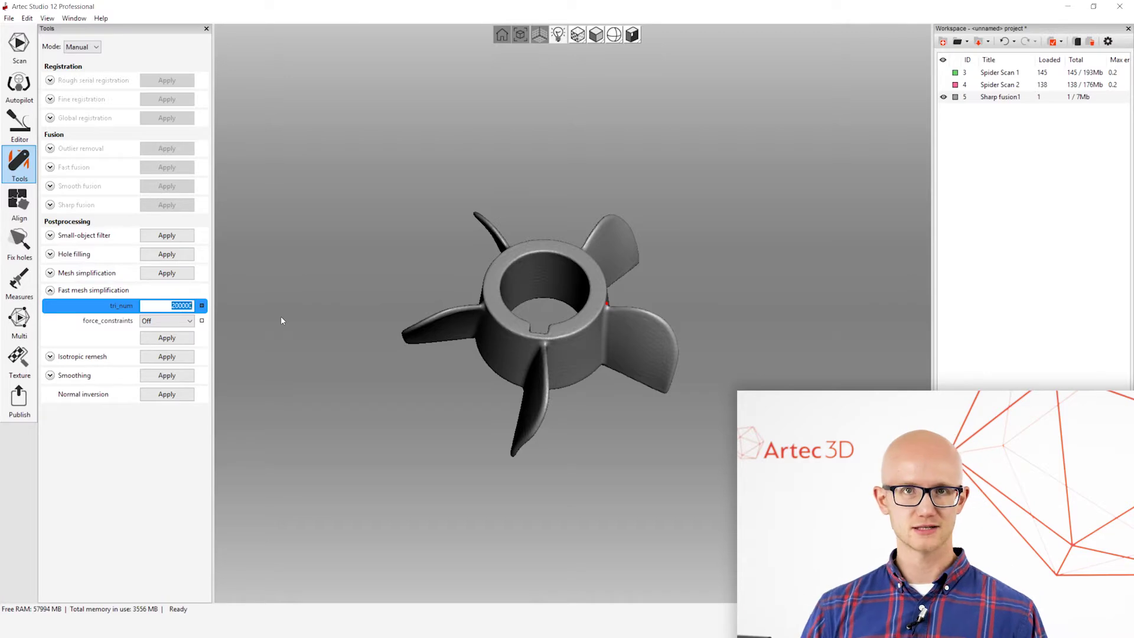
type("2000")
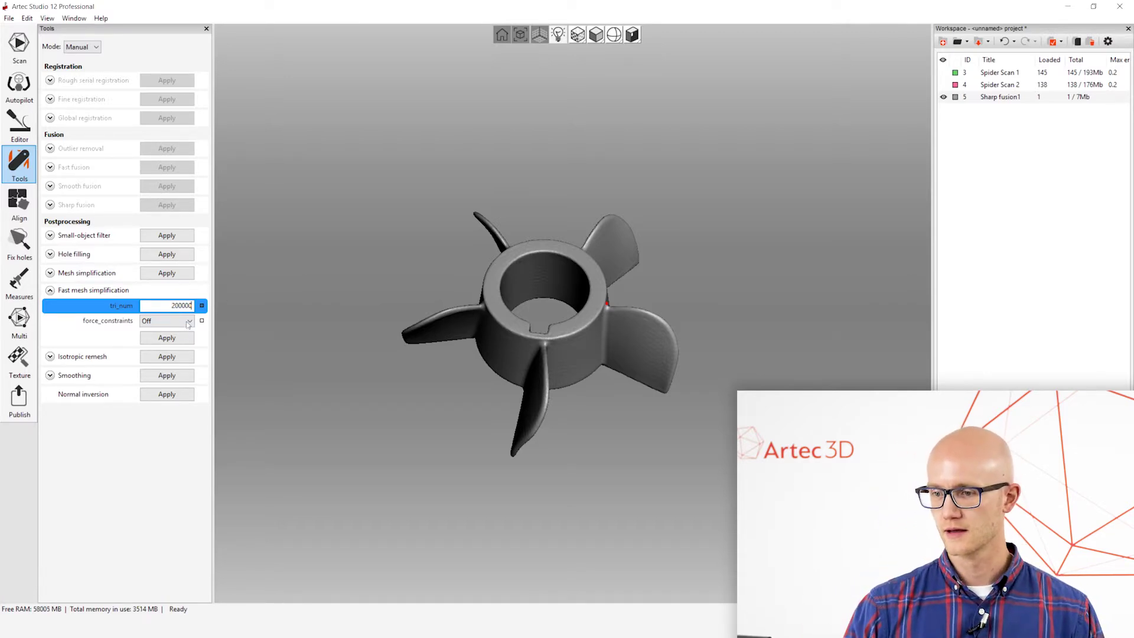
left_click(177, 337)
left_click_drag(434, 395, 539, 373)
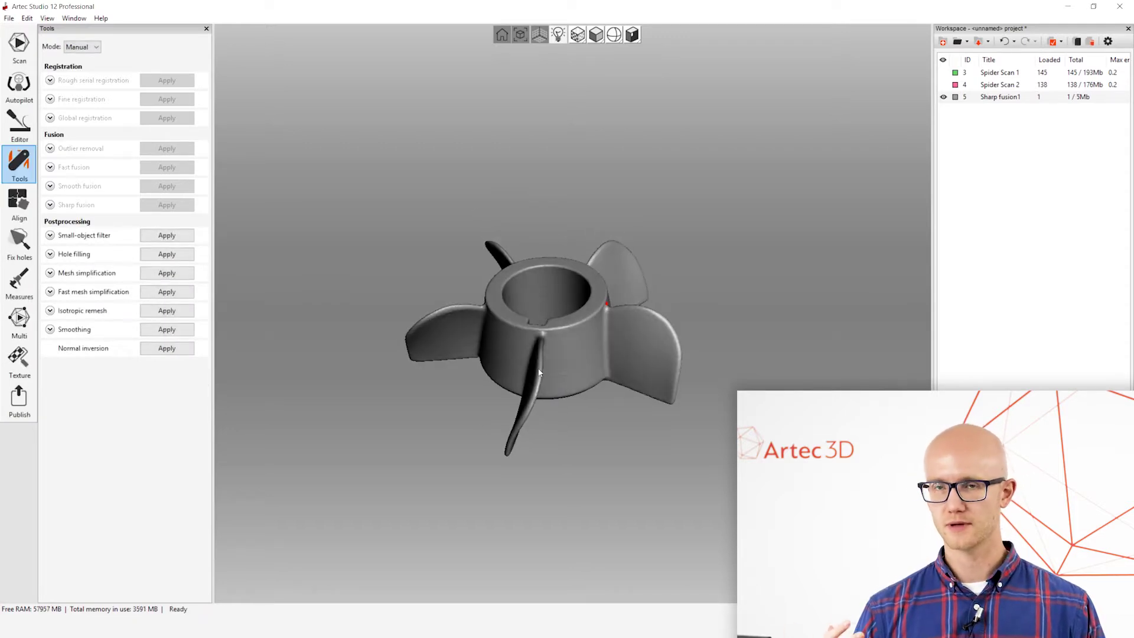
Review the Mesh simplification settings, including the Accuracy stop condition and its error value.
left_click(50, 273)
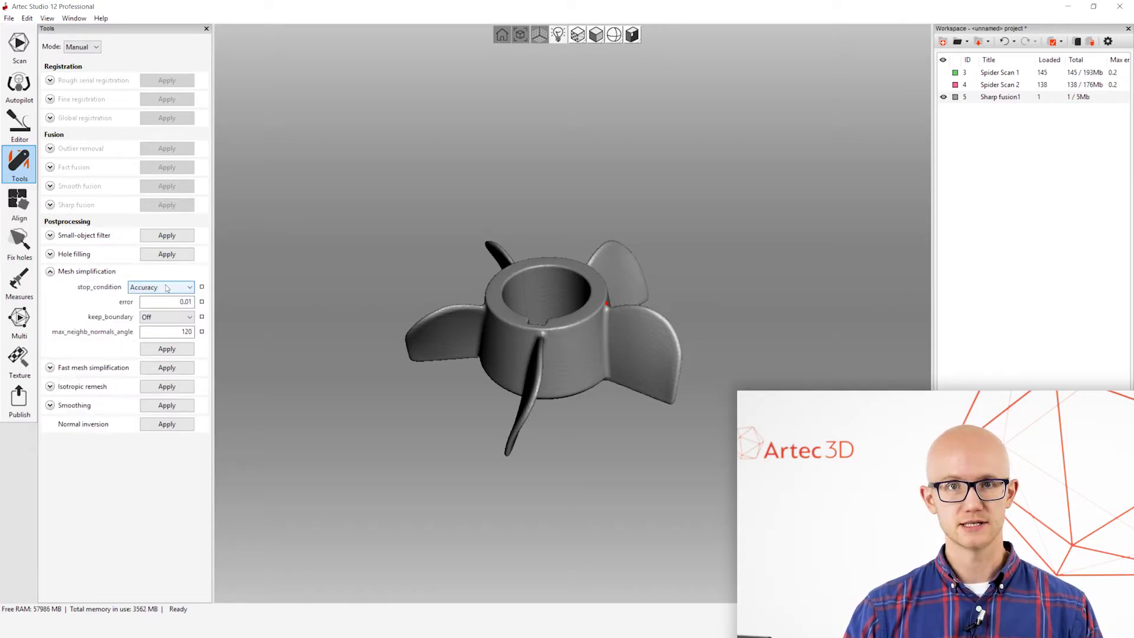
double_click(186, 302)
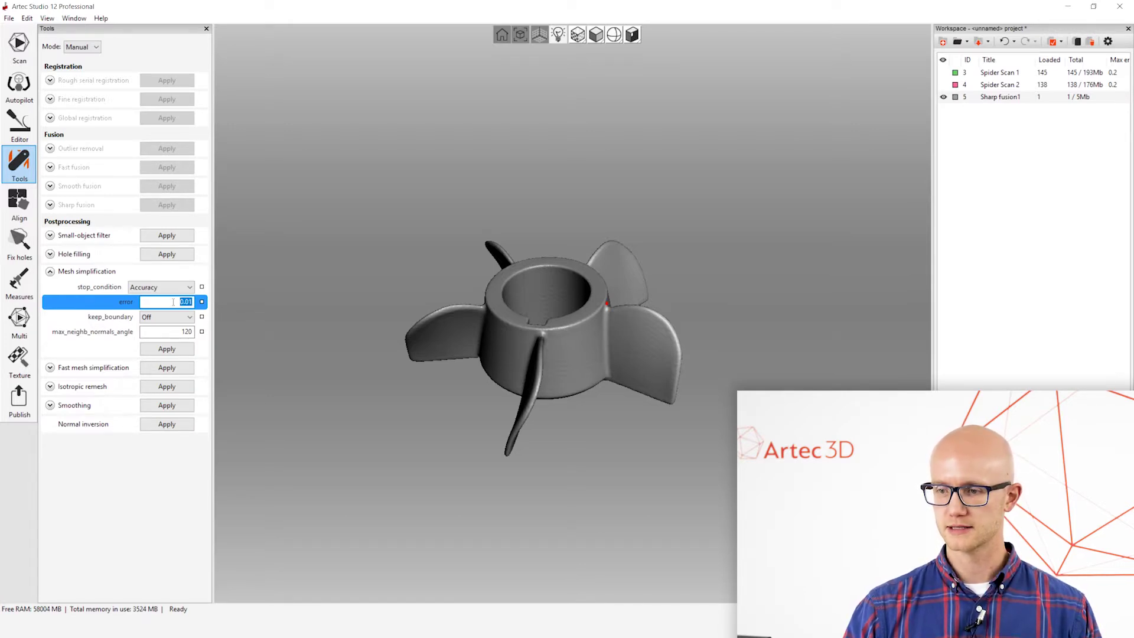
left_click(50, 272)
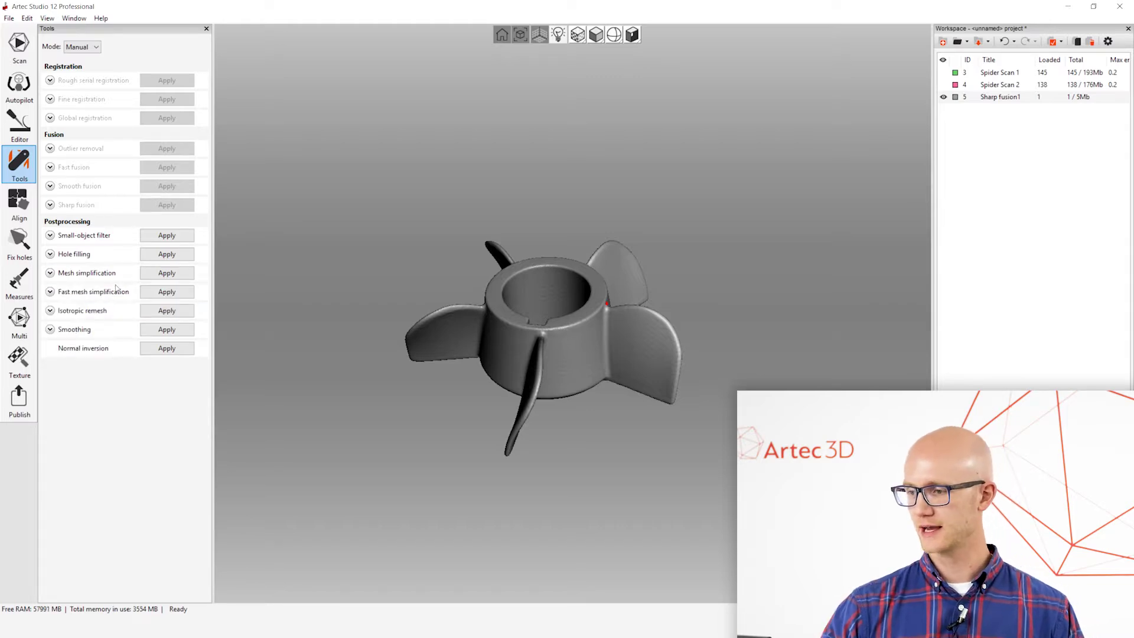
Check the polygon count of the simplified fusion and inspect the impeller from several angles.
double_click(1030, 97)
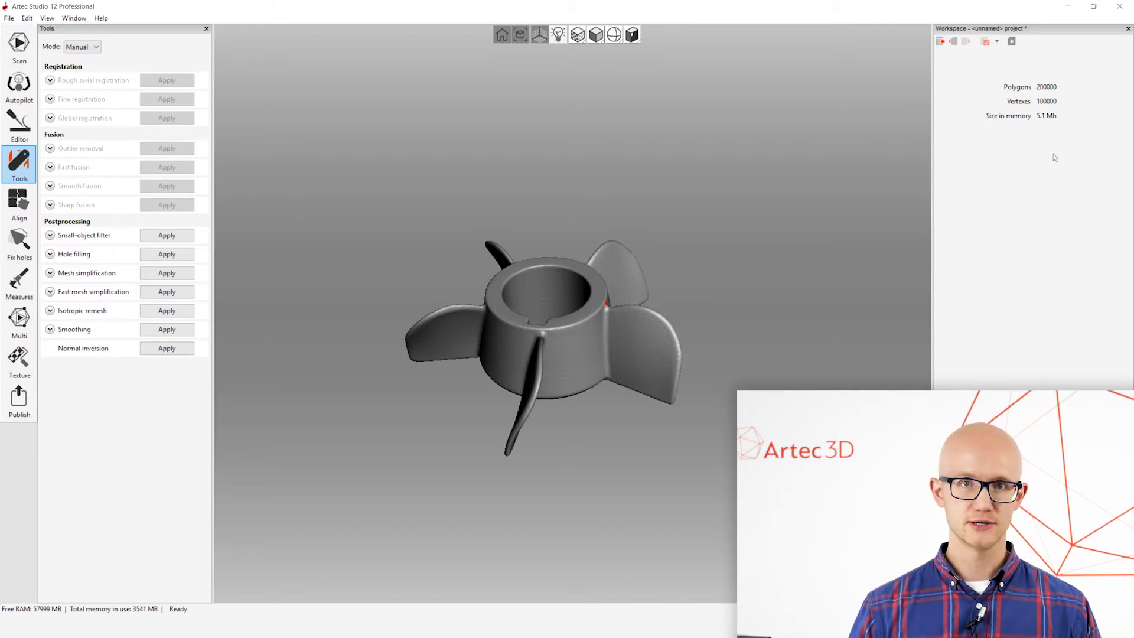
left_click(940, 42)
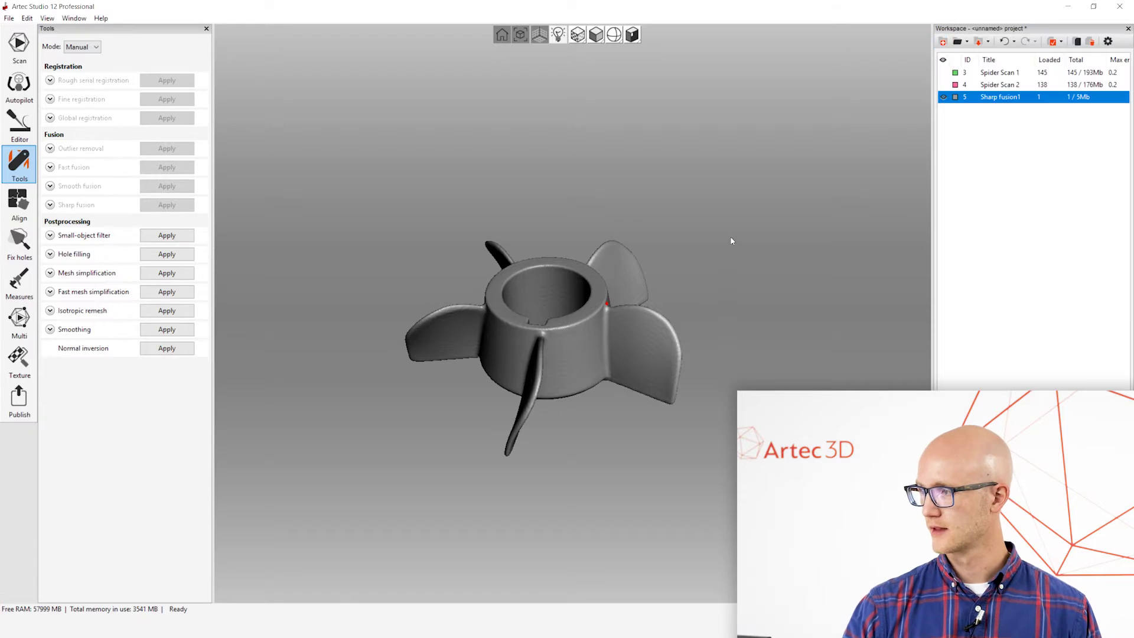
left_click(730, 241)
left_click_drag(555, 260, 604, 319)
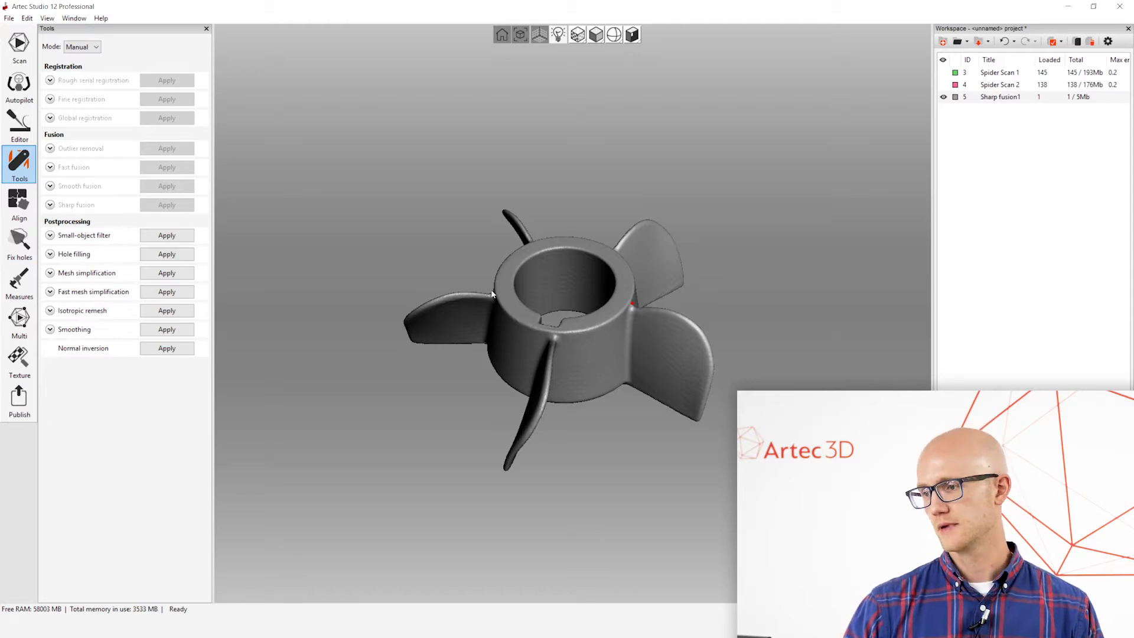
left_click_drag(491, 294, 630, 320)
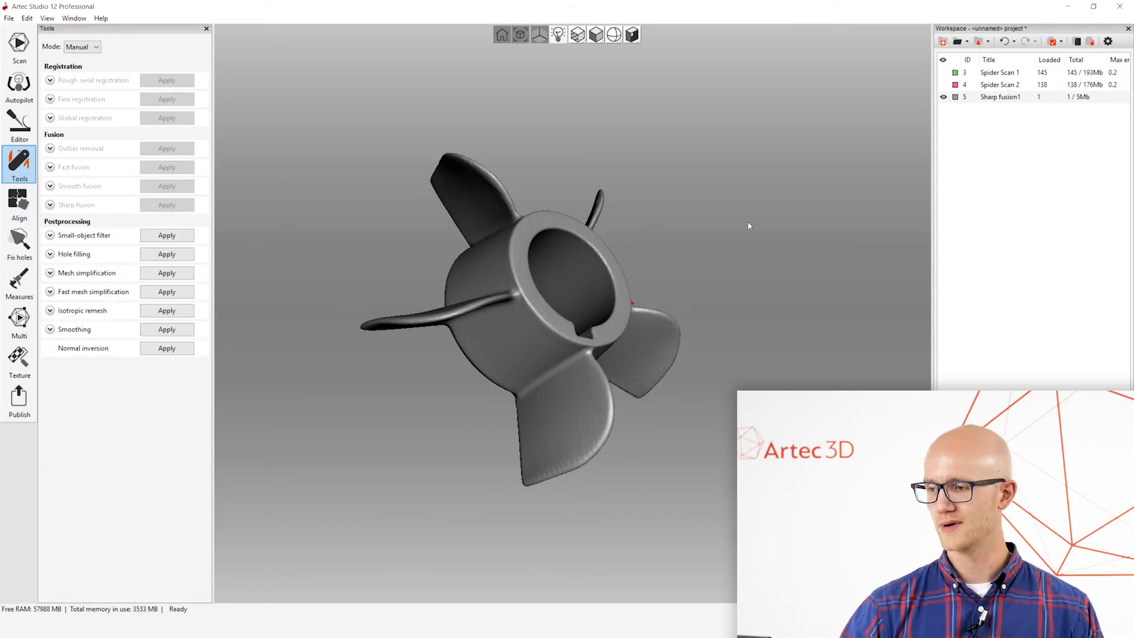
left_click_drag(566, 274, 615, 328)
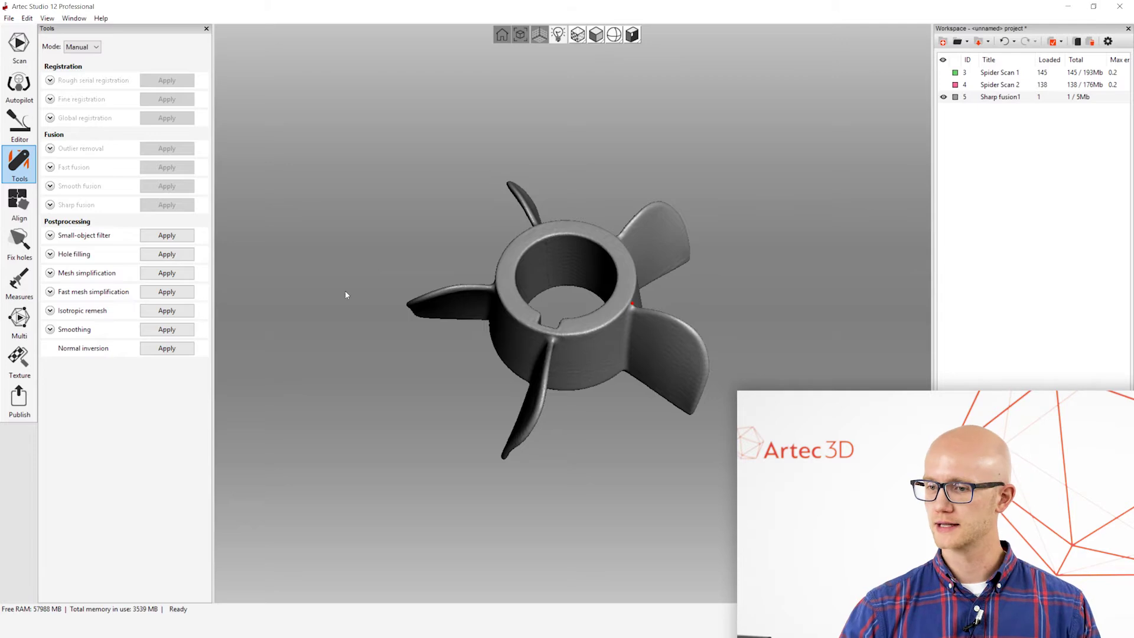
Texture Sharp fusion1 from Spider Scan 1 and Spider Scan 2 in Export mode, with 4096x4096 output, texture normalization and missing-texture inpainting enabled.
left_click(19, 359)
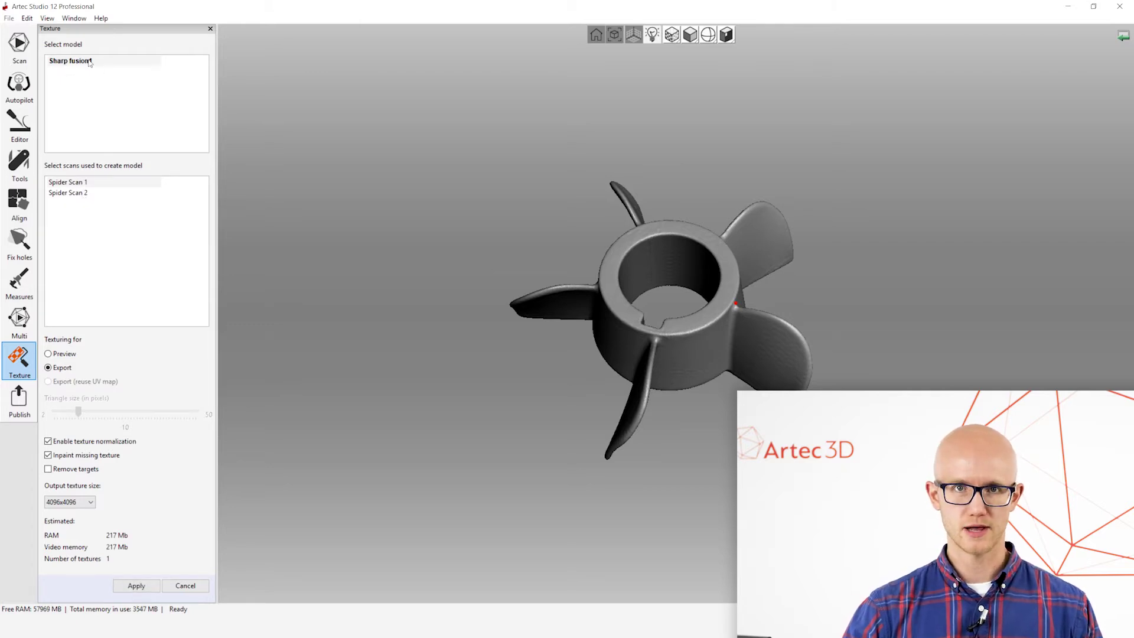
left_click_drag(82, 196, 93, 179)
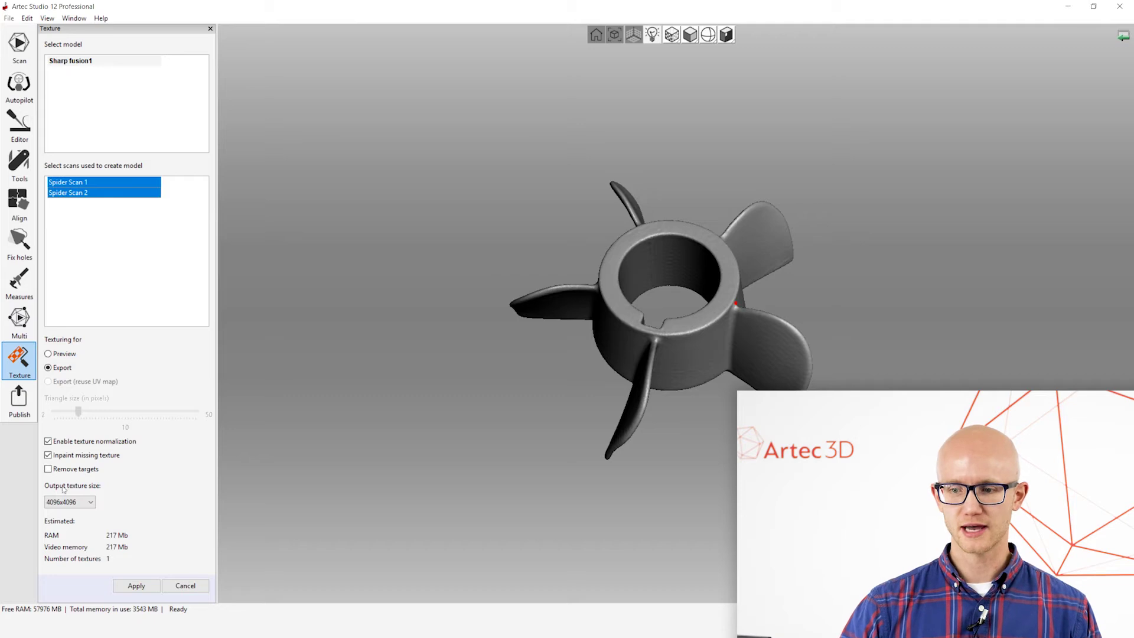
left_click(77, 502)
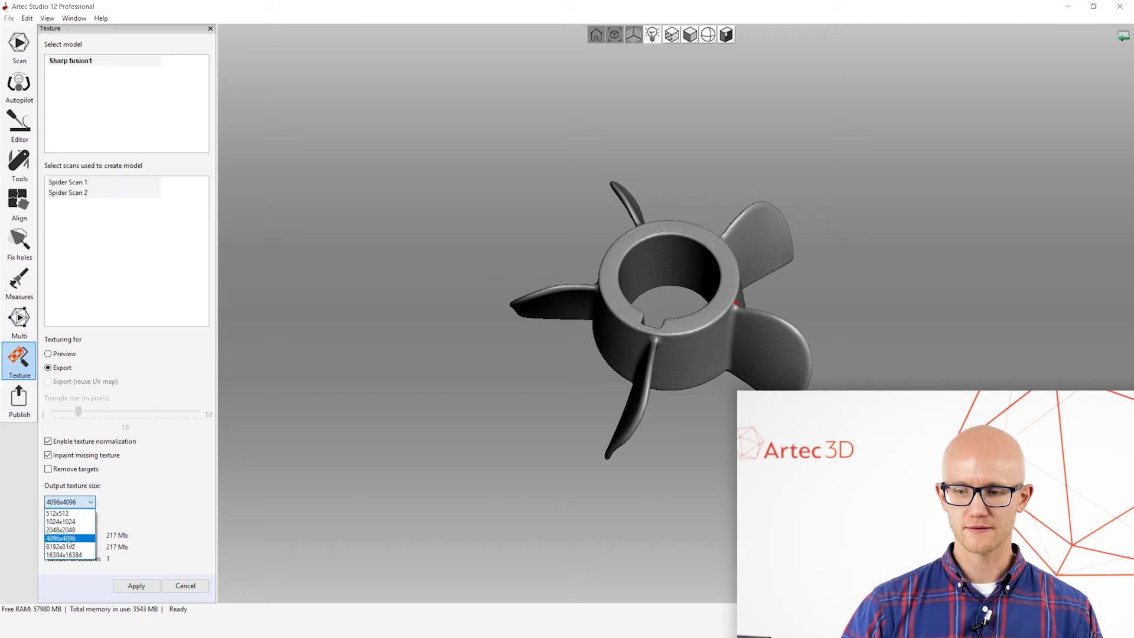
left_click(89, 504)
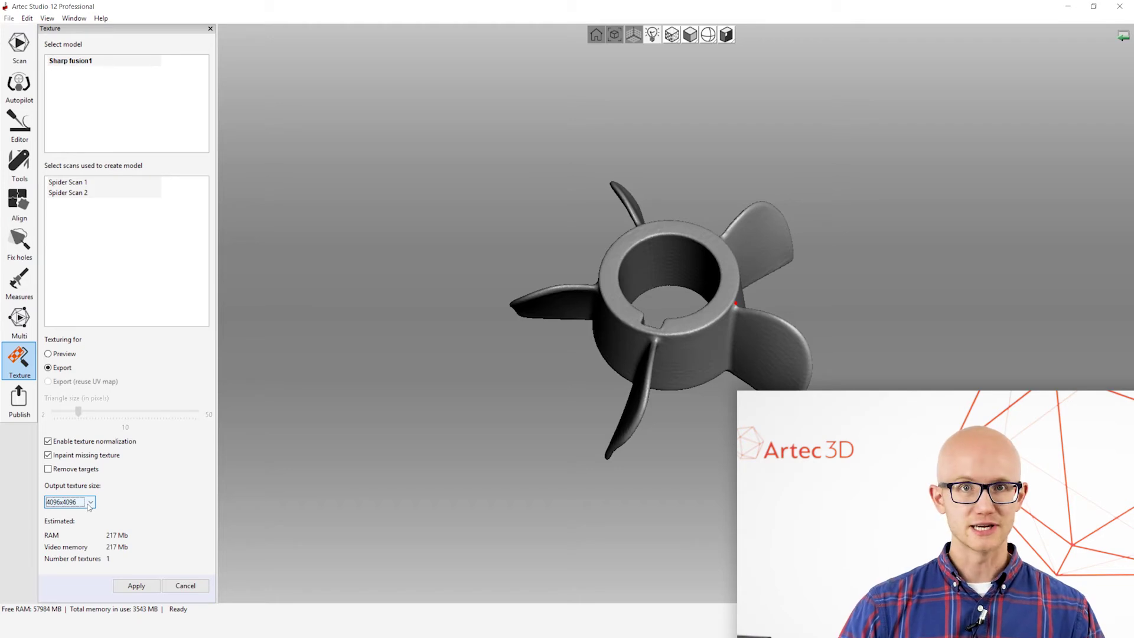
left_click(129, 585)
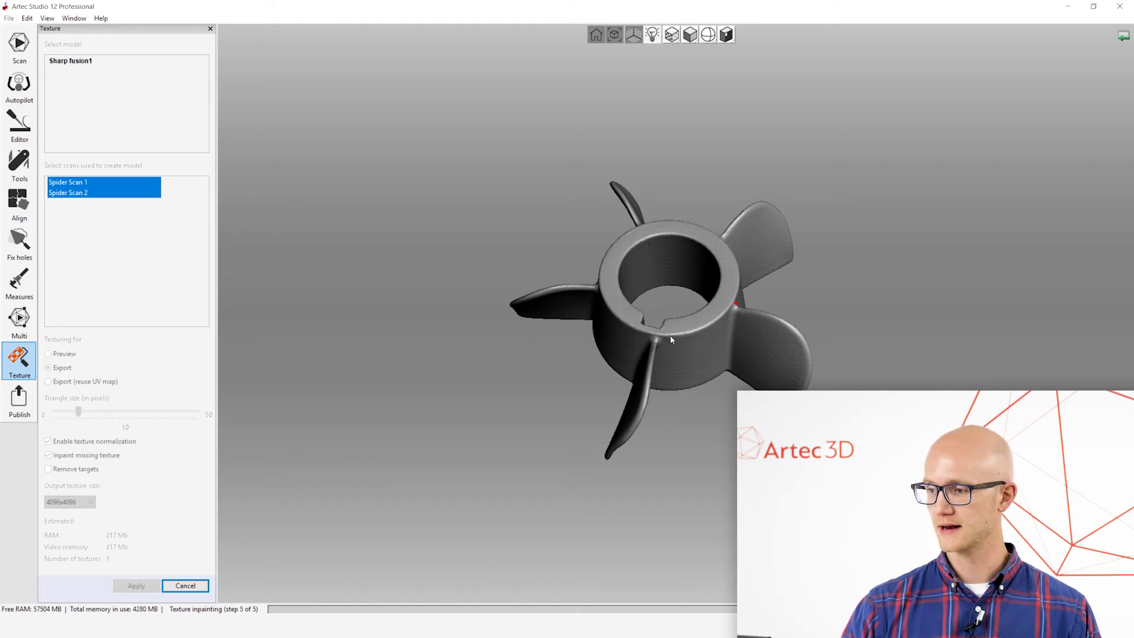
Inspect the textured impeller, try brightness 1.7, set it back to 1.6, and apply the texture adjustments.
left_click_drag(670, 334, 716, 374)
left_click_drag(641, 397, 615, 284)
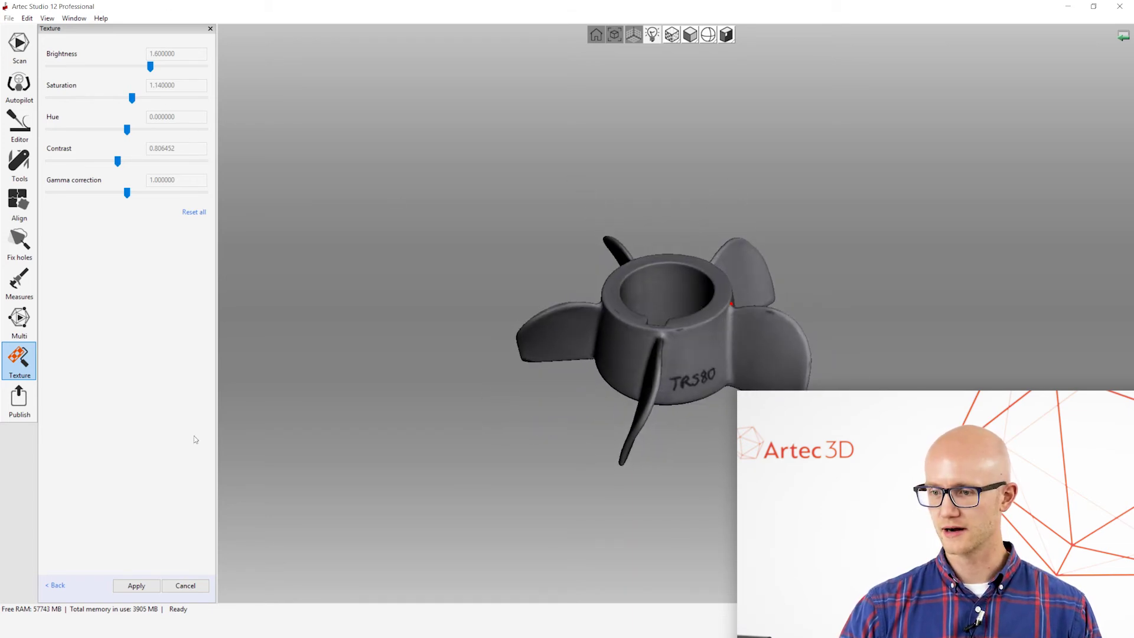
left_click_drag(643, 267, 745, 291)
left_click_drag(589, 348, 646, 317)
left_click_drag(568, 371, 378, 157)
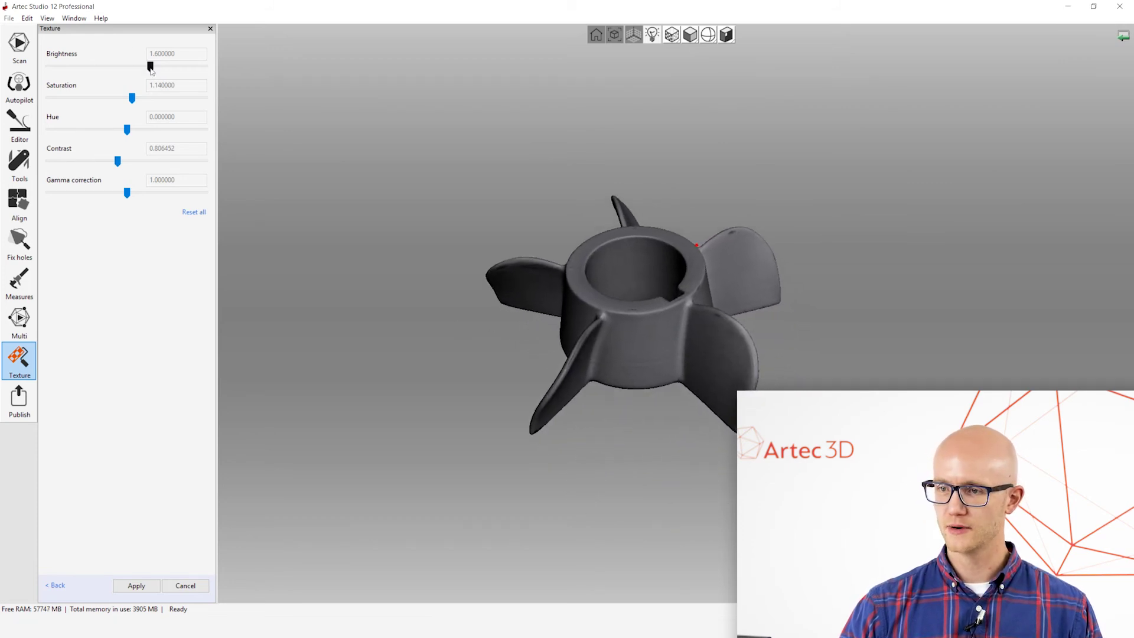
mouse_move(152, 69)
left_mouse_down()
mouse_move(135, 69)
mouse_move(154, 69)
left_mouse_up()
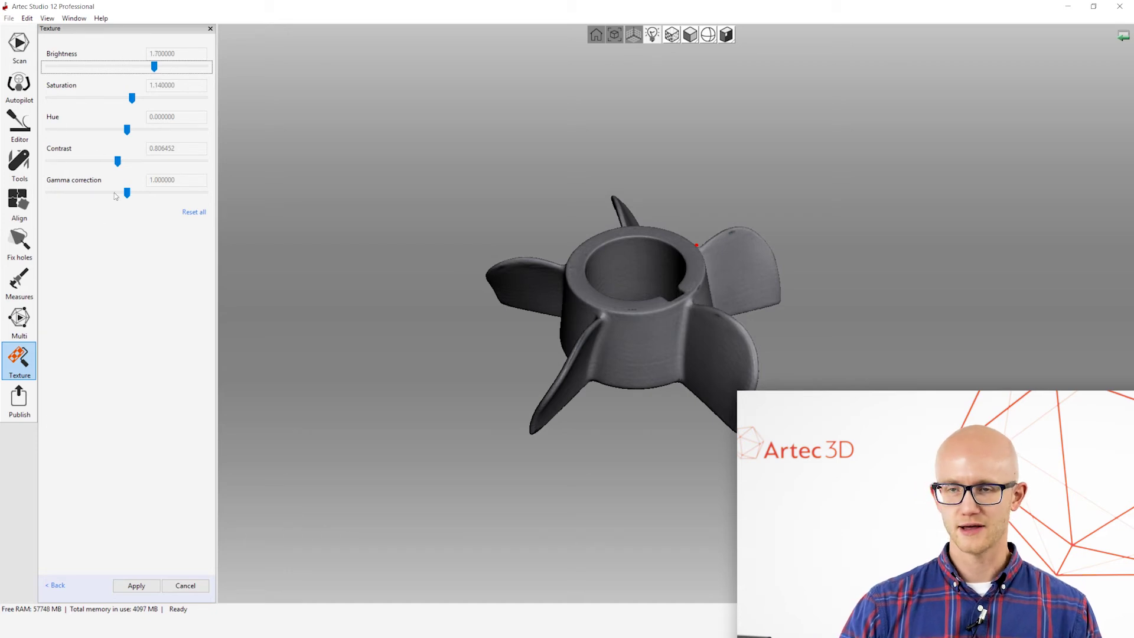
left_click_drag(154, 68, 151, 71)
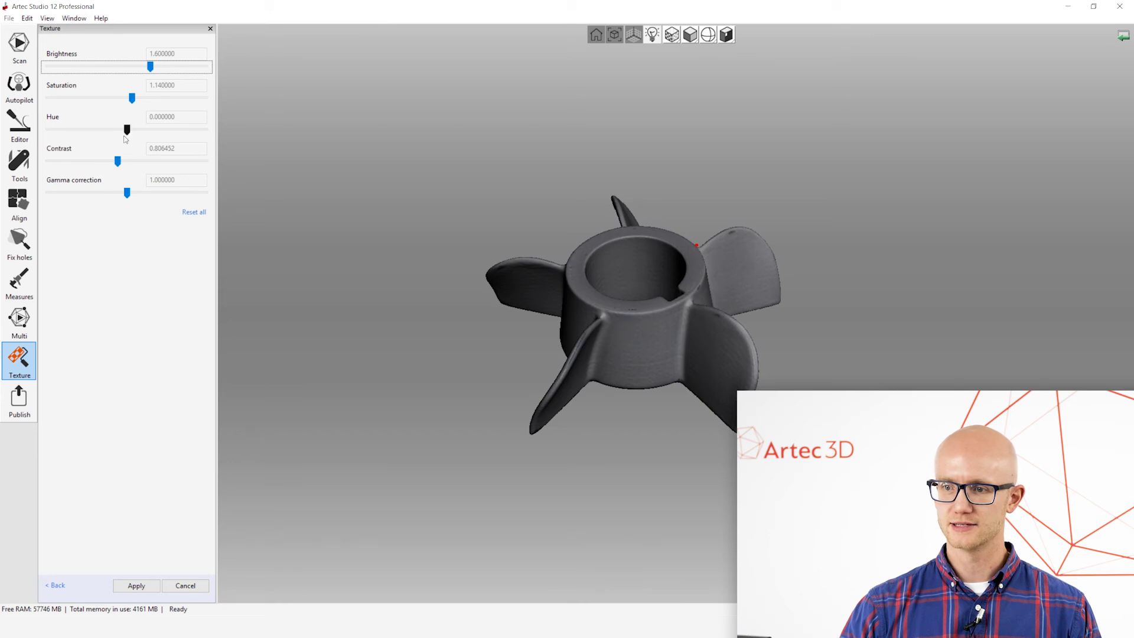
left_click_drag(540, 229, 485, 275)
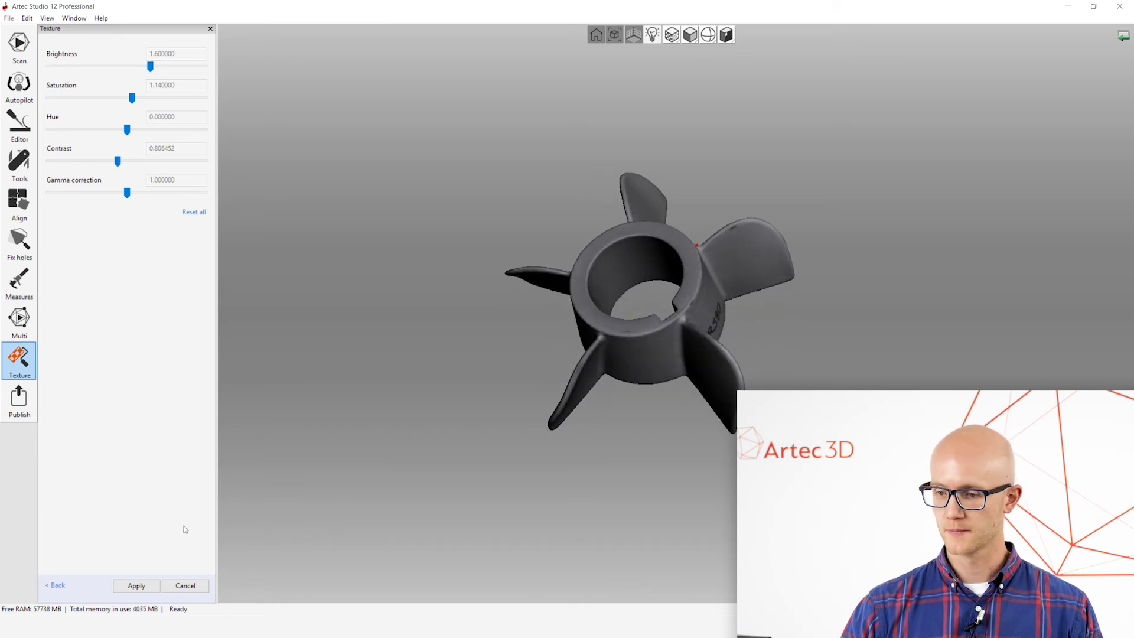
left_click(137, 585)
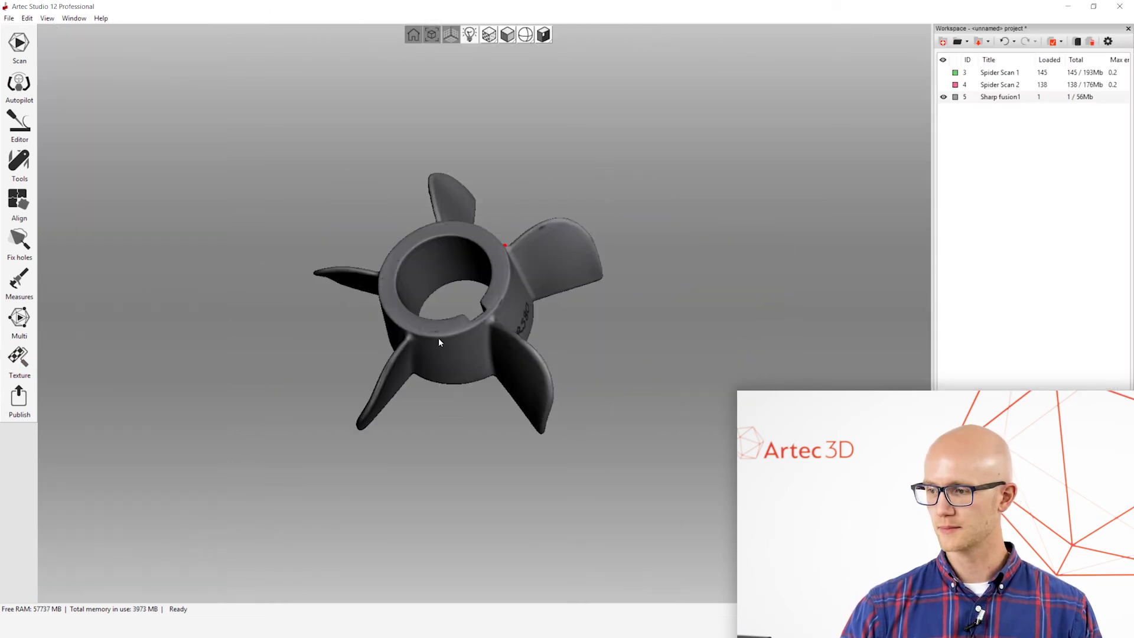
left_click_drag(438, 338, 392, 303)
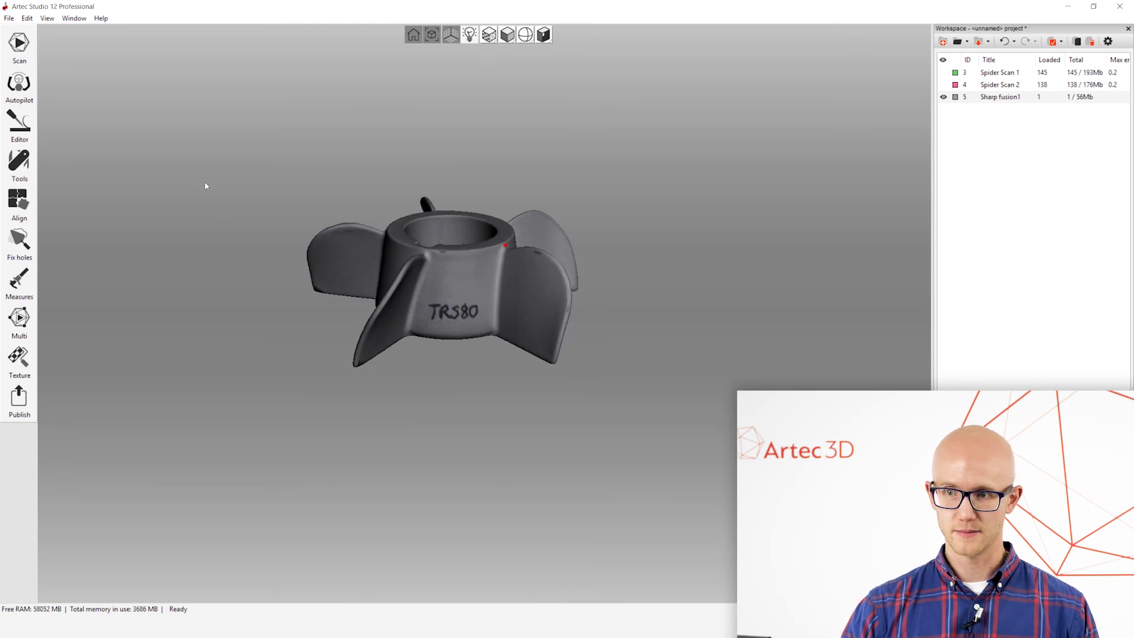
Review the file formats available for exporting the impeller mesh, and close the export dialog without saving.
left_click(7, 18)
left_click(62, 127)
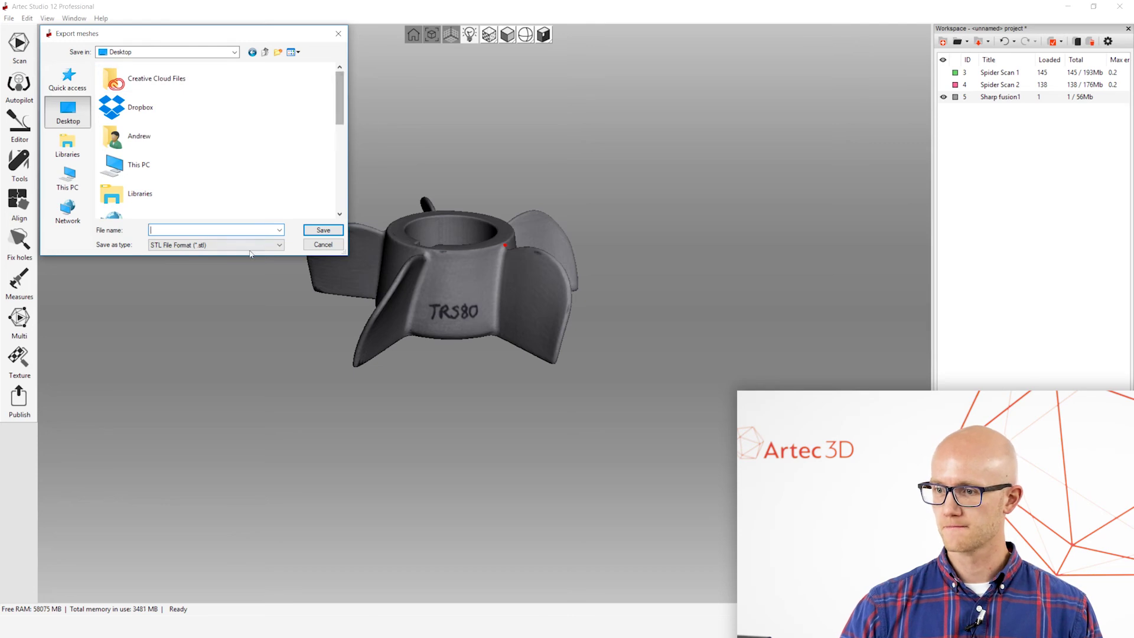
left_click(280, 230)
left_click(279, 230)
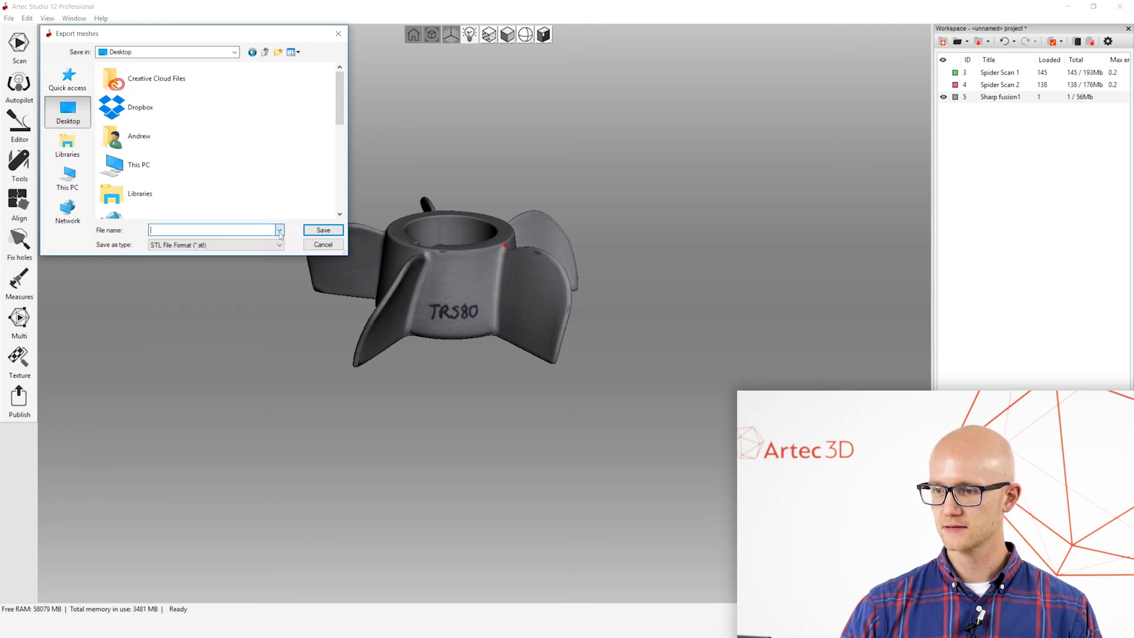
left_click(280, 244)
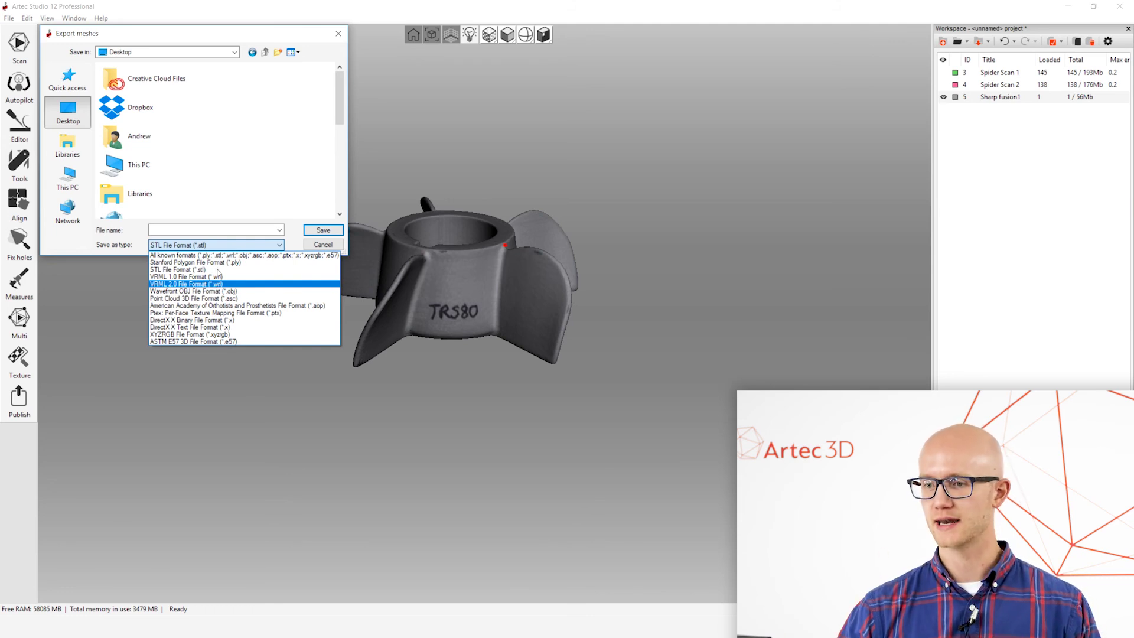
left_click(242, 36)
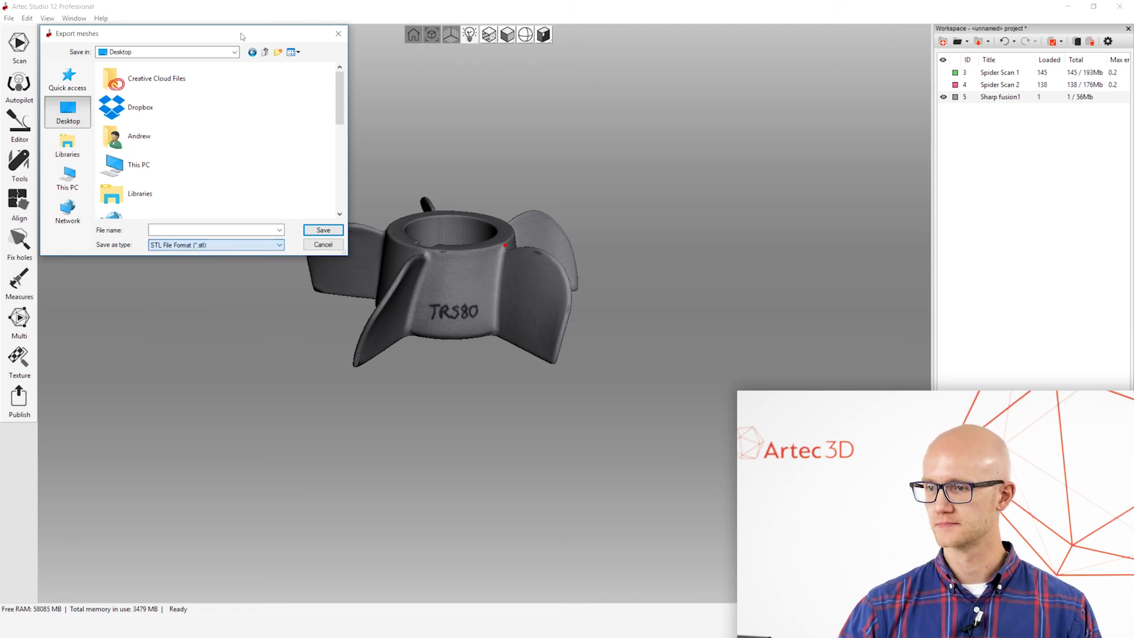
left_click(323, 245)
mouse_move(539, 295)
left_mouse_down()
mouse_move(505, 287)
mouse_move(558, 296)
left_mouse_up()
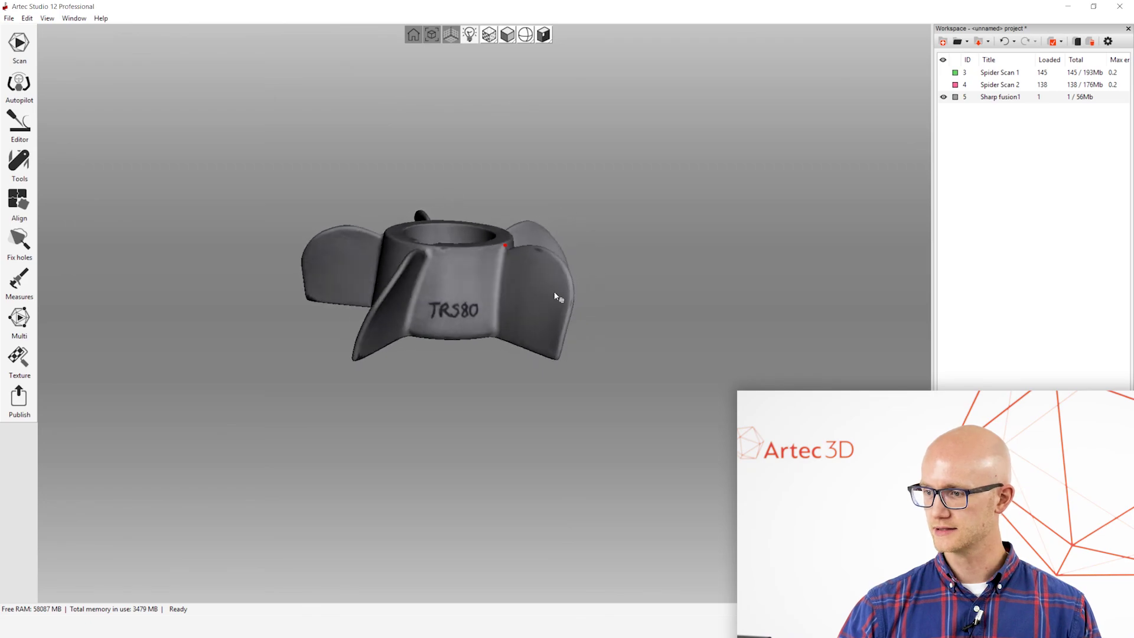